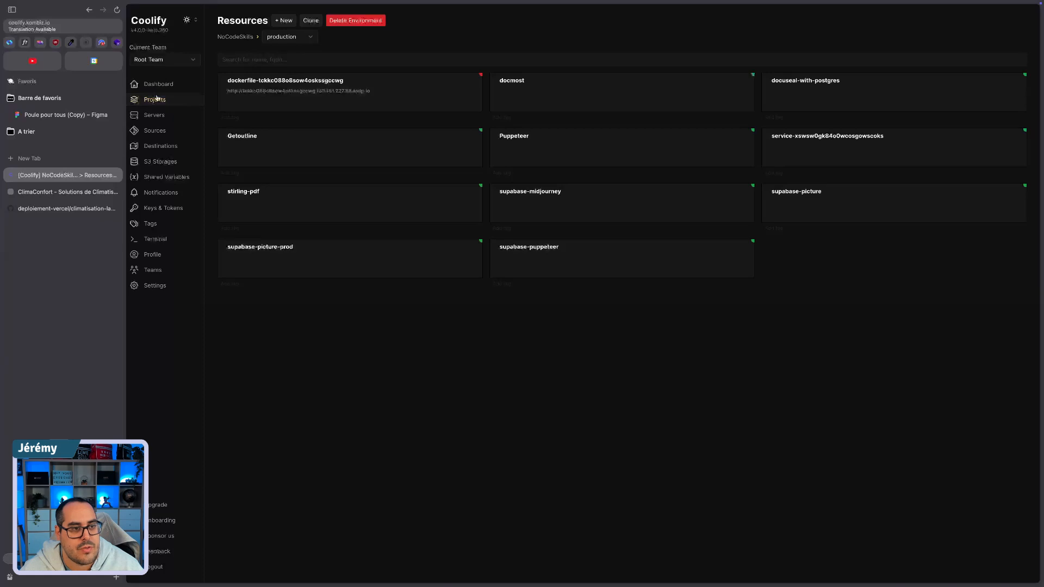
Step: Open the test project and browse the applications, databases and services available for a new resource
left_click(155, 99)
left_click(639, 125)
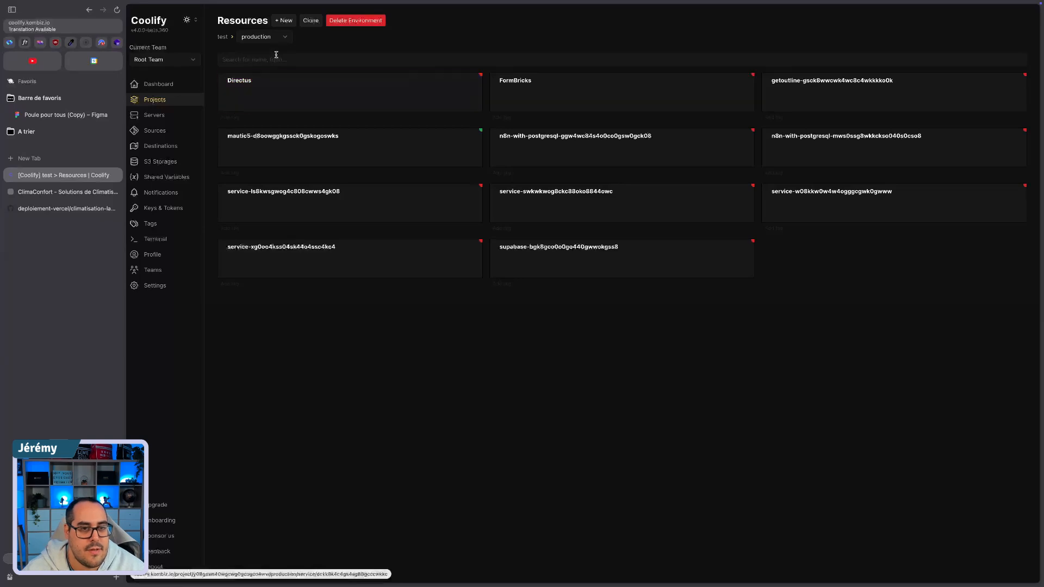
left_click(281, 21)
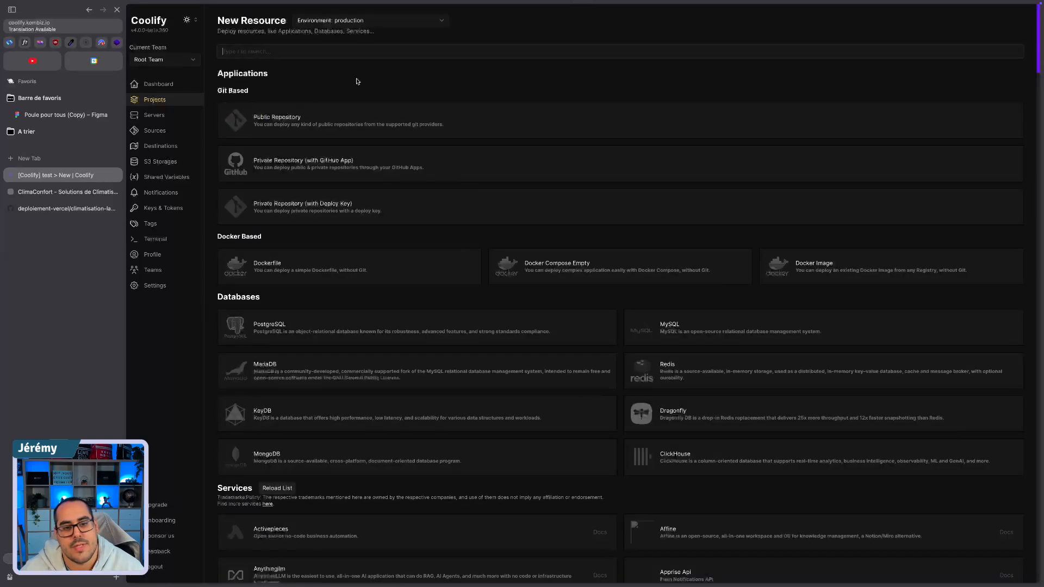
scroll(491, 221, "down", 10)
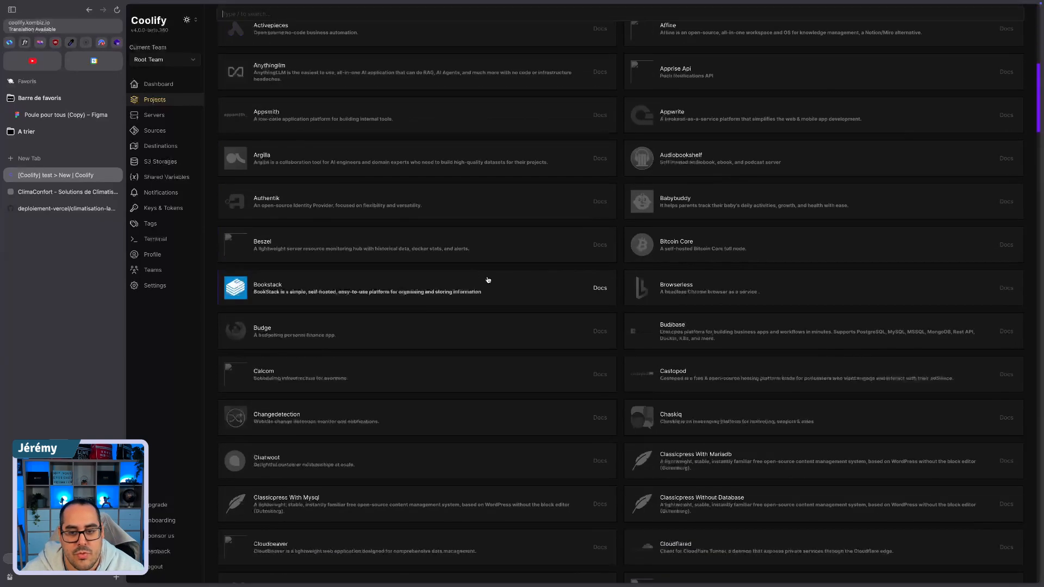
scroll(454, 352, "down", 7)
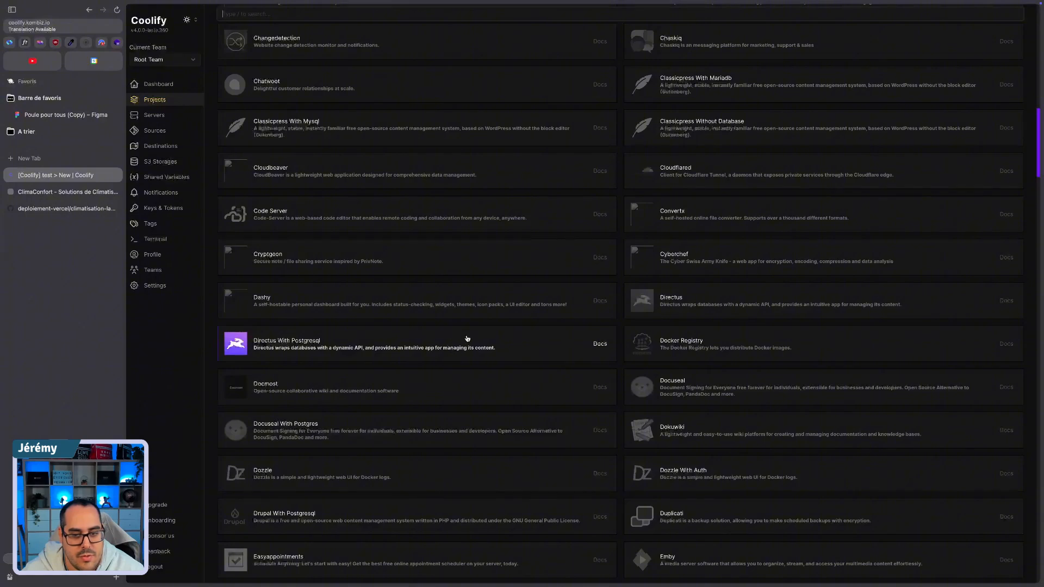
scroll(467, 338, "up", 17)
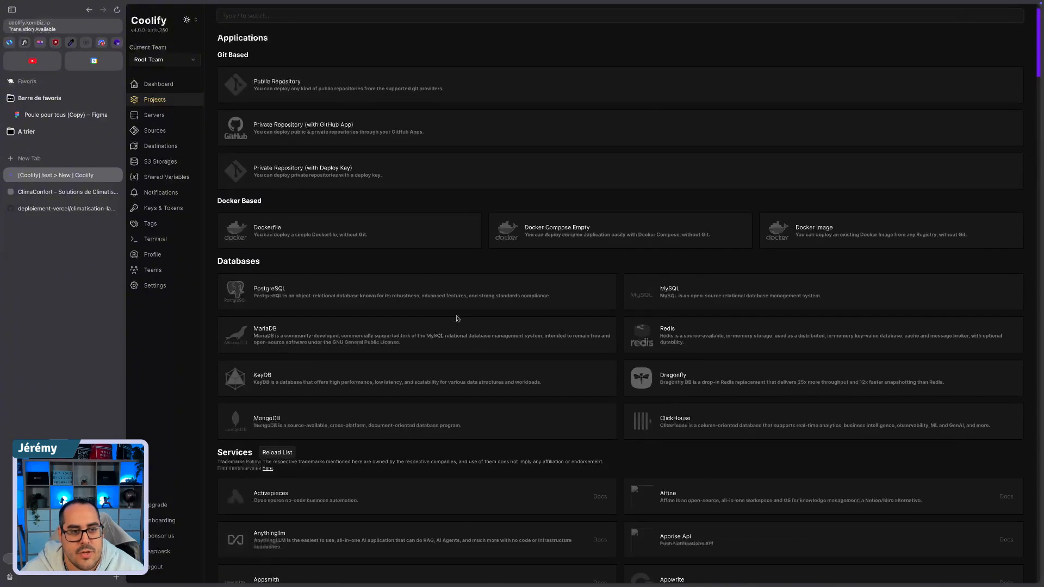
scroll(457, 319, "up", 1)
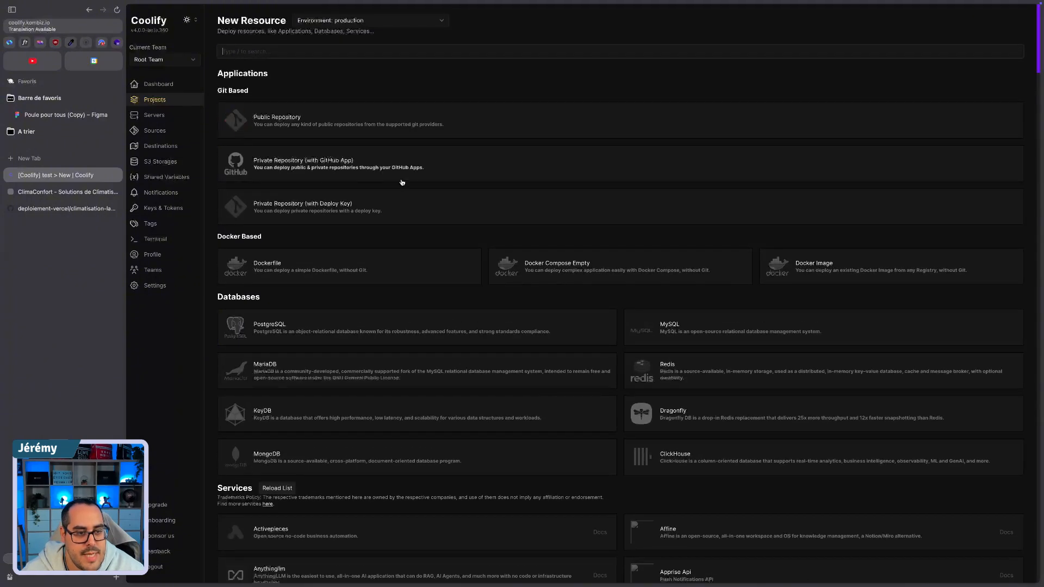
left_click(286, 166)
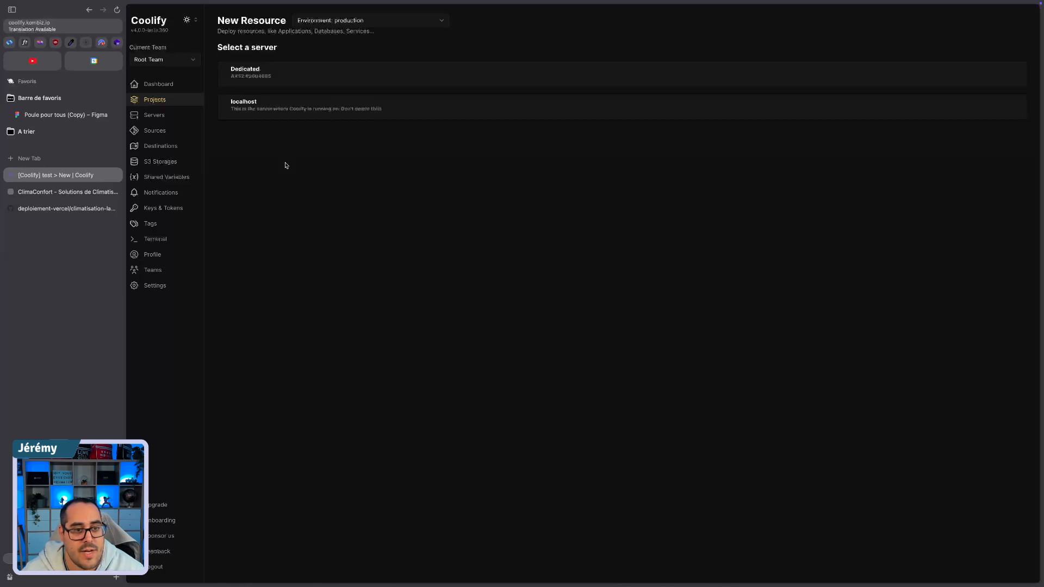
left_click(253, 72)
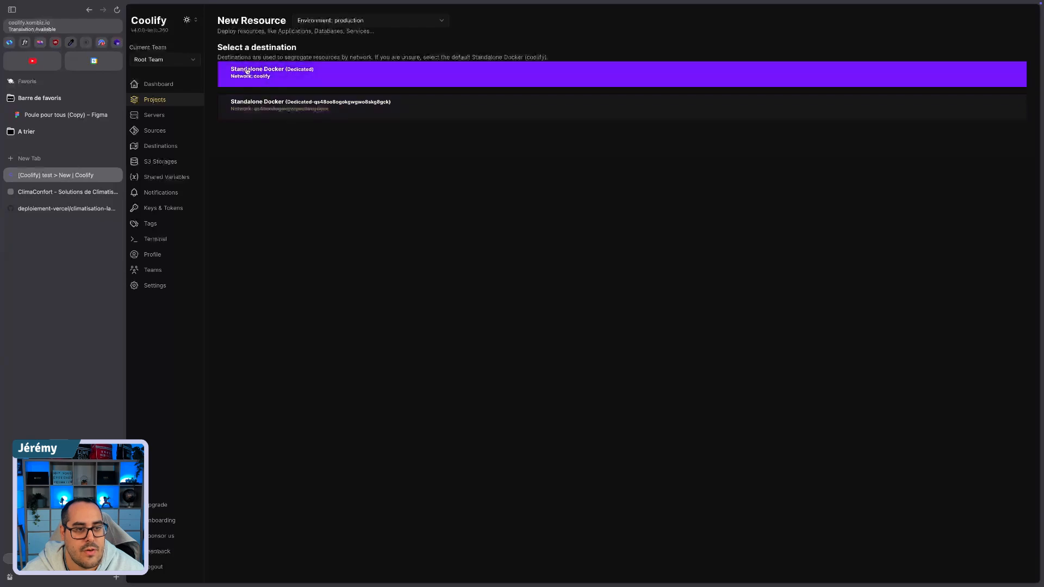
left_click(327, 80)
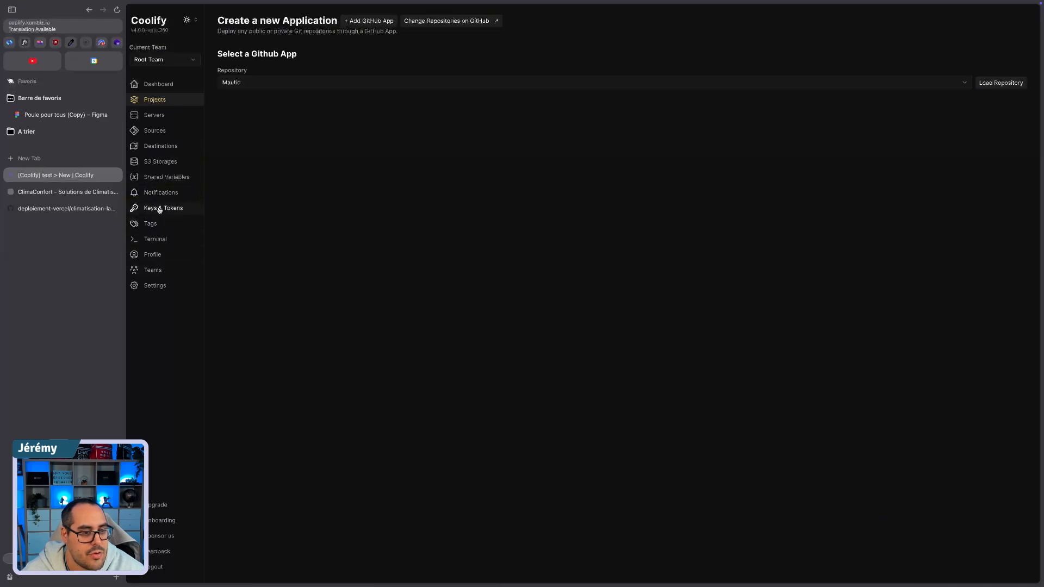
left_click(154, 131)
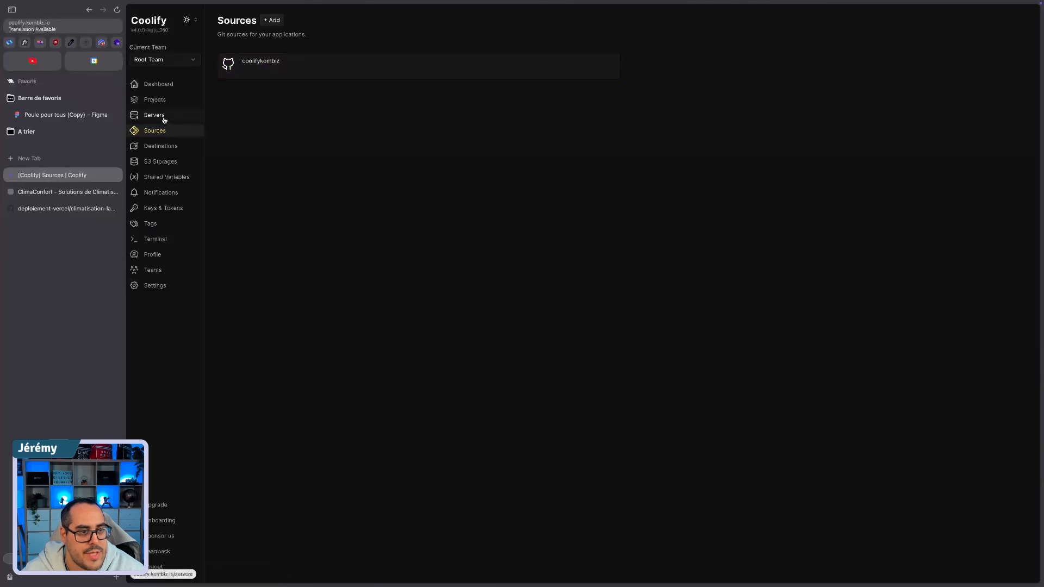
Step: Start a new resource in the test project's production environment
left_click(172, 103)
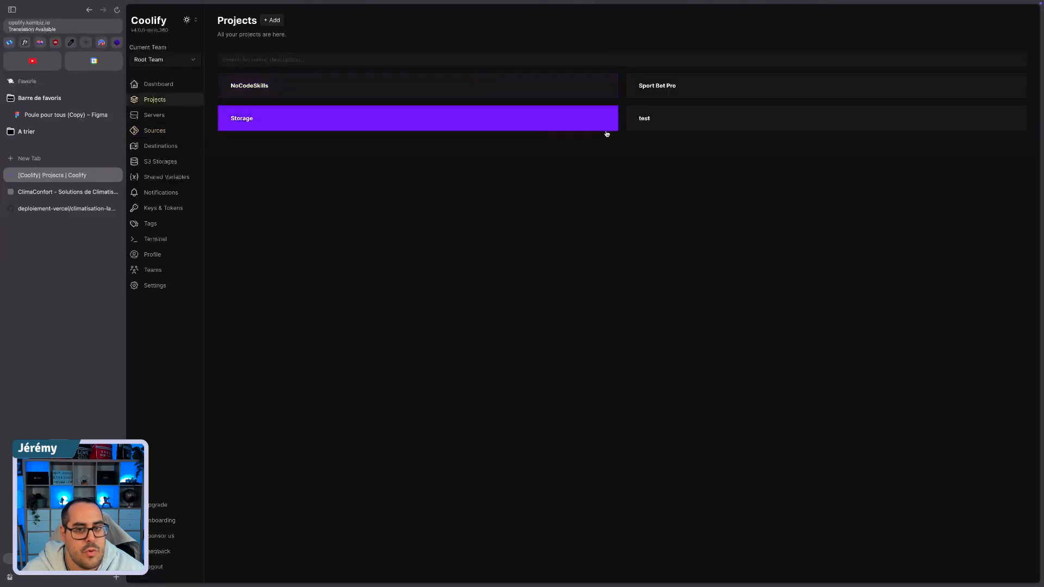
left_click(655, 119)
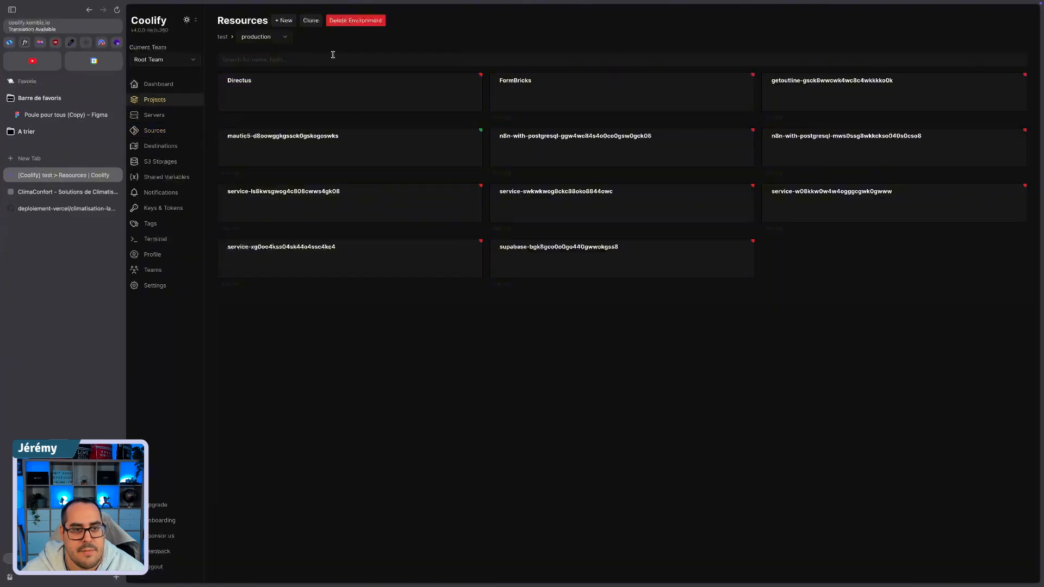
left_click(283, 20)
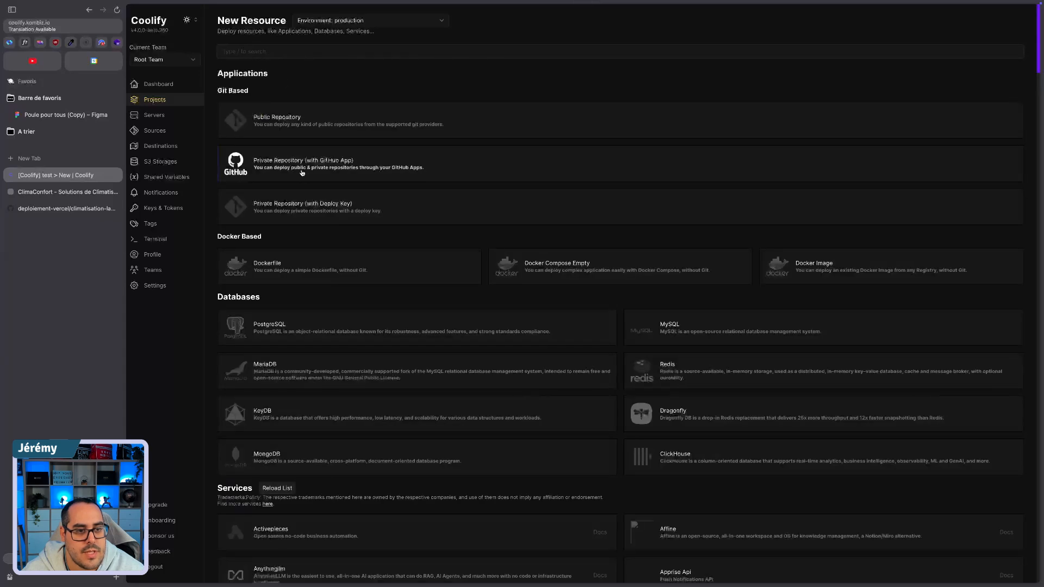
Step: Choose Private Repository (with GitHub App), the Dedicated server, the Standalone Docker destination on the coolify network, and the coolifykombiz GitHub App
left_click(291, 160)
left_click(269, 77)
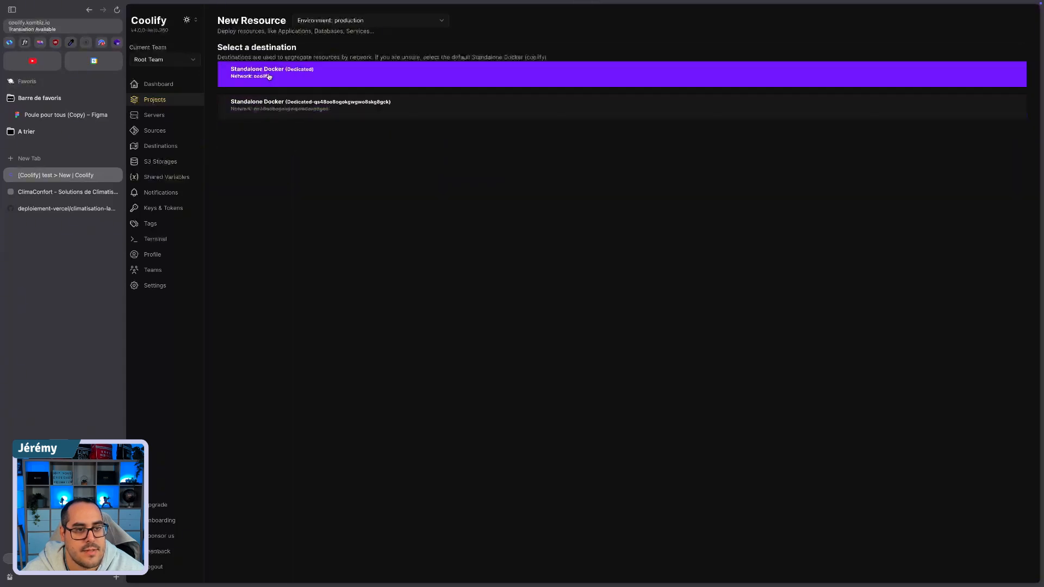
left_click(268, 77)
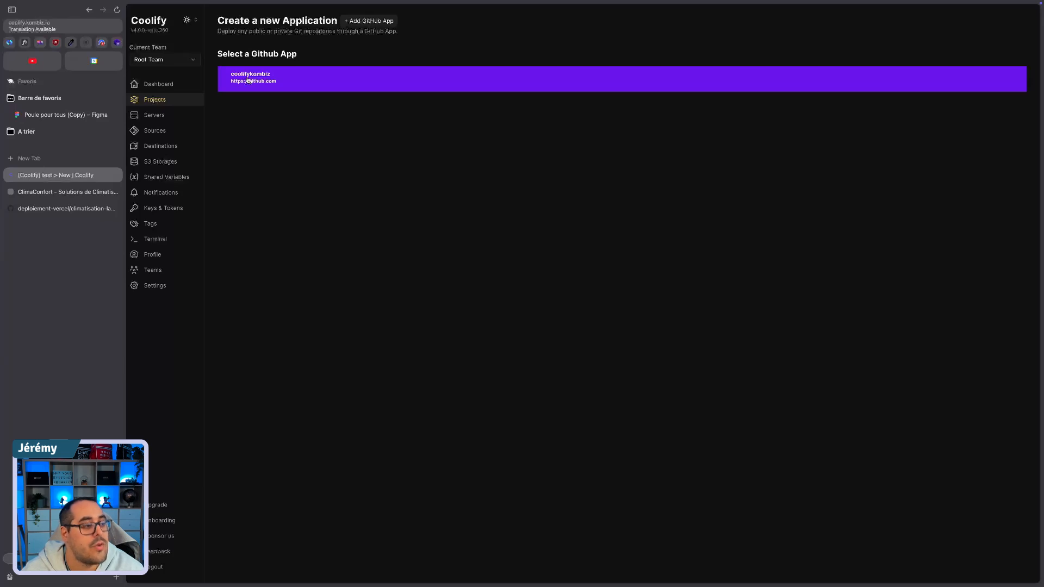
left_click(248, 79)
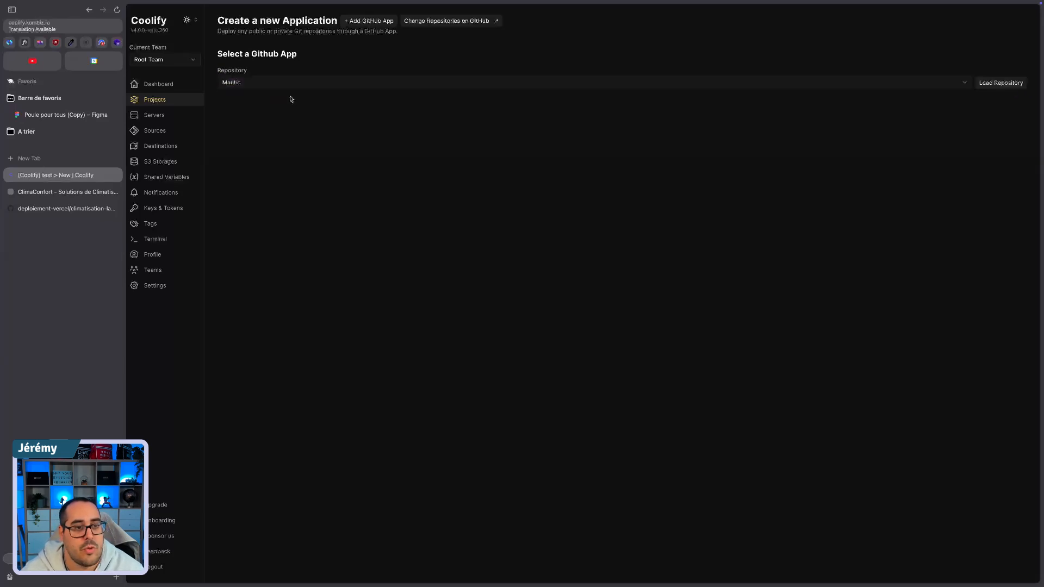
Step: Load the deploiement-vercel repository with its nouvelle-branche branch and display the build pack options
left_click(250, 82)
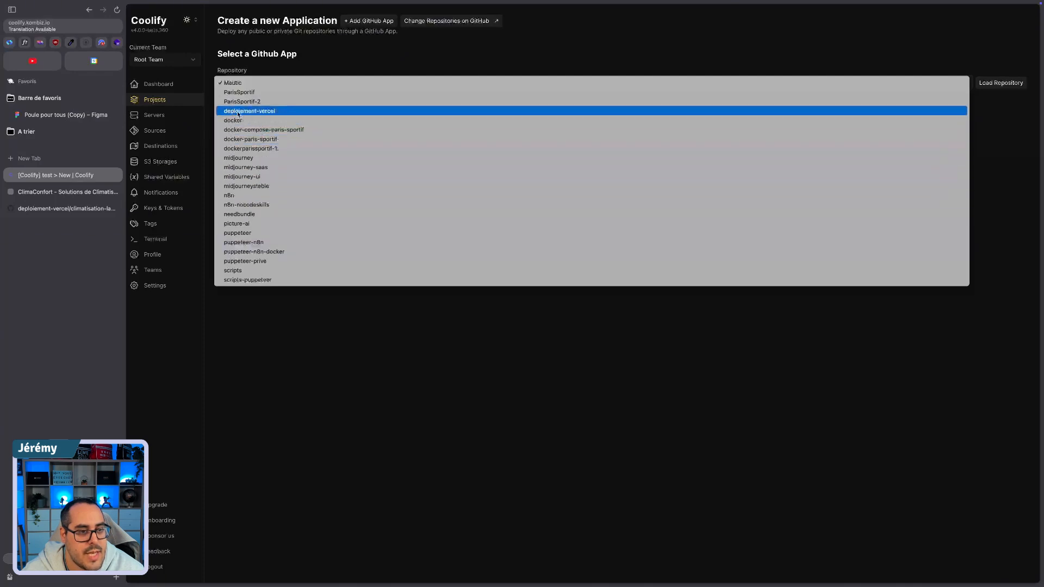
left_click(239, 112)
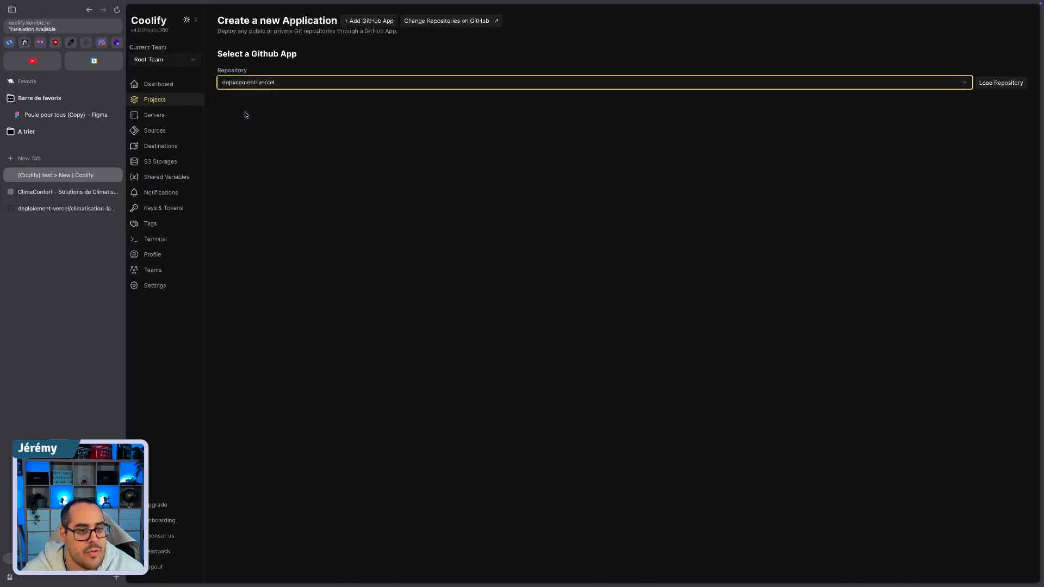
left_click(1013, 84)
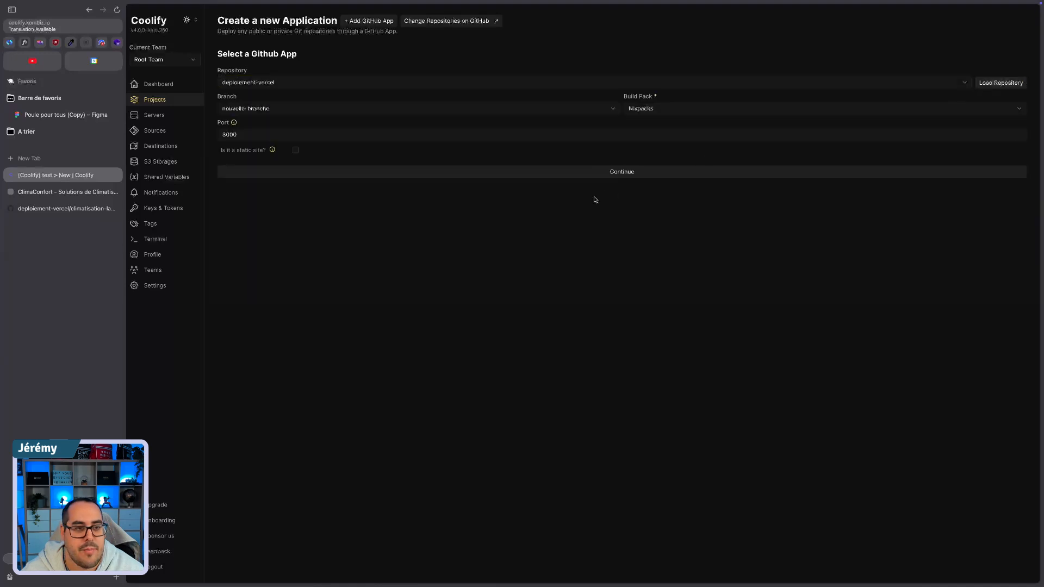
left_click(242, 109)
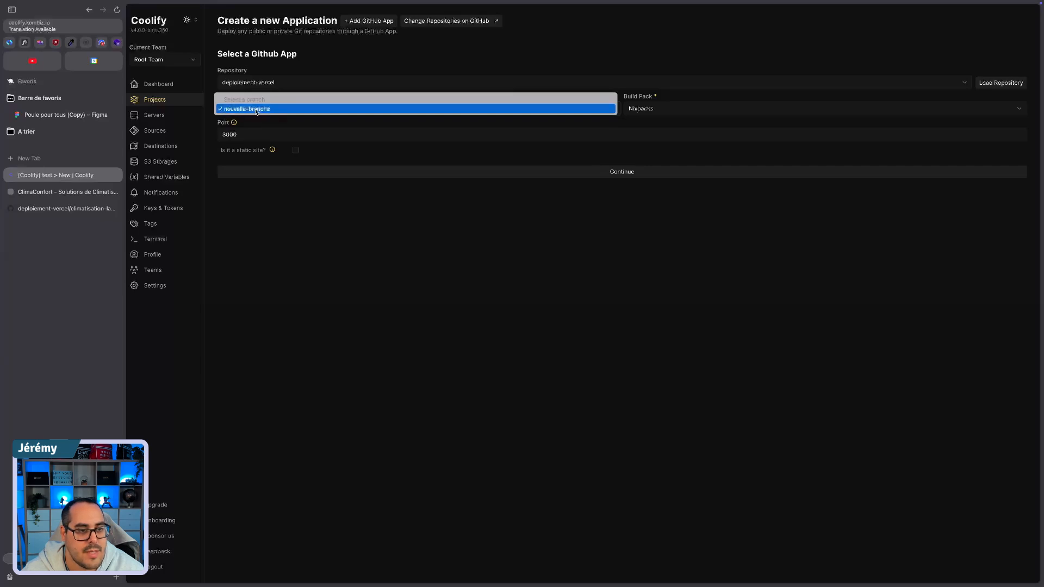
left_click(255, 111)
left_click(651, 111)
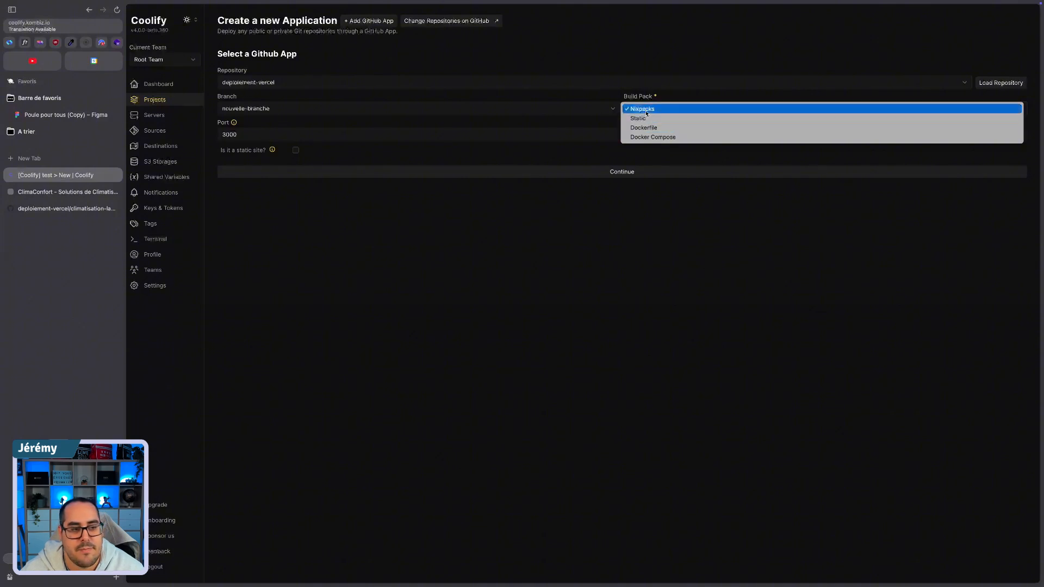
Step: Open the Nixpacks Getting Started documentation in a new browser tab
left_click(42, 162)
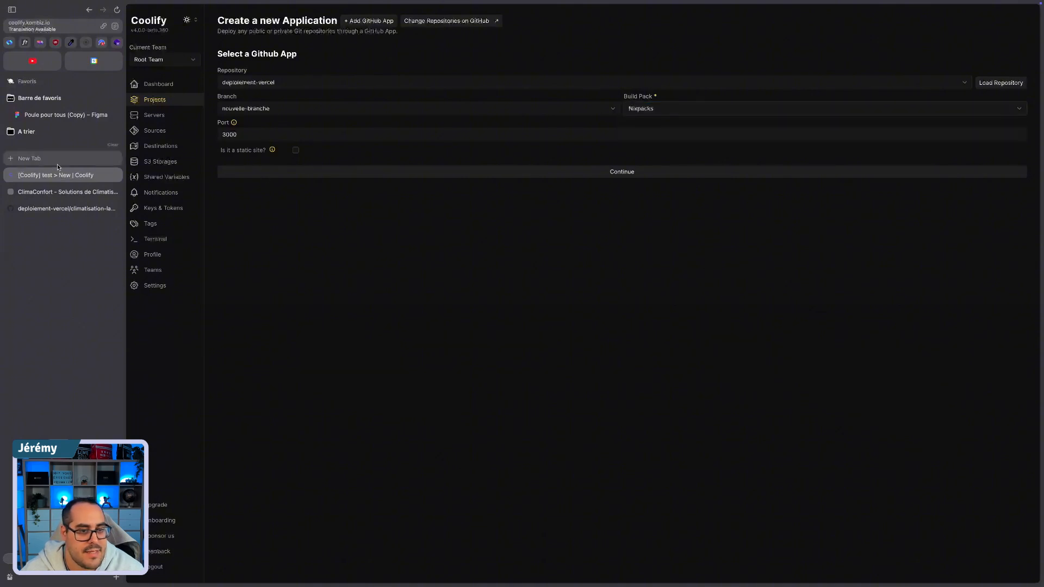
left_click(42, 162)
type("nox")
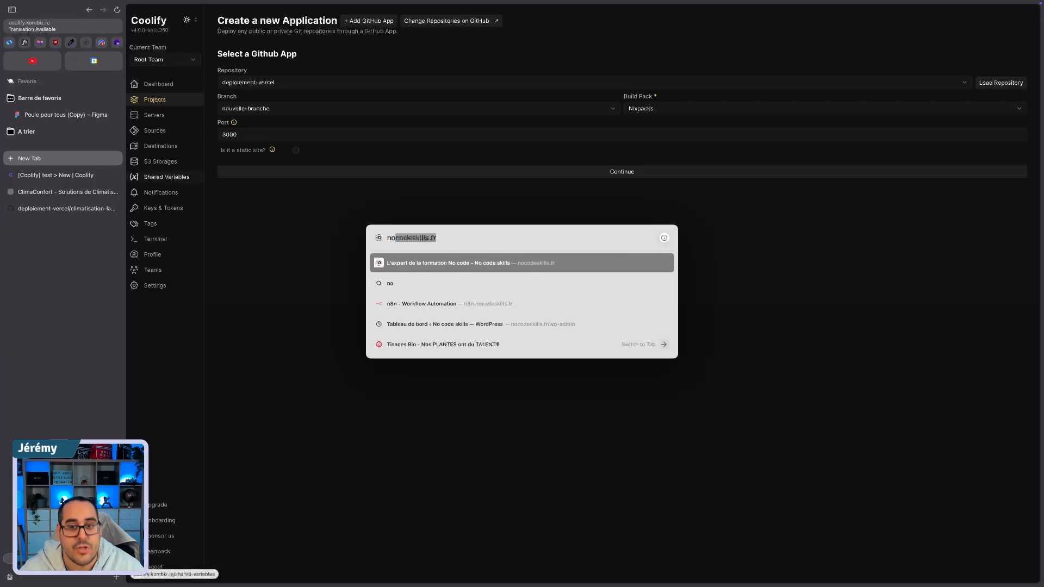
key("BackSpace")
key("BackSpace")
type("i")
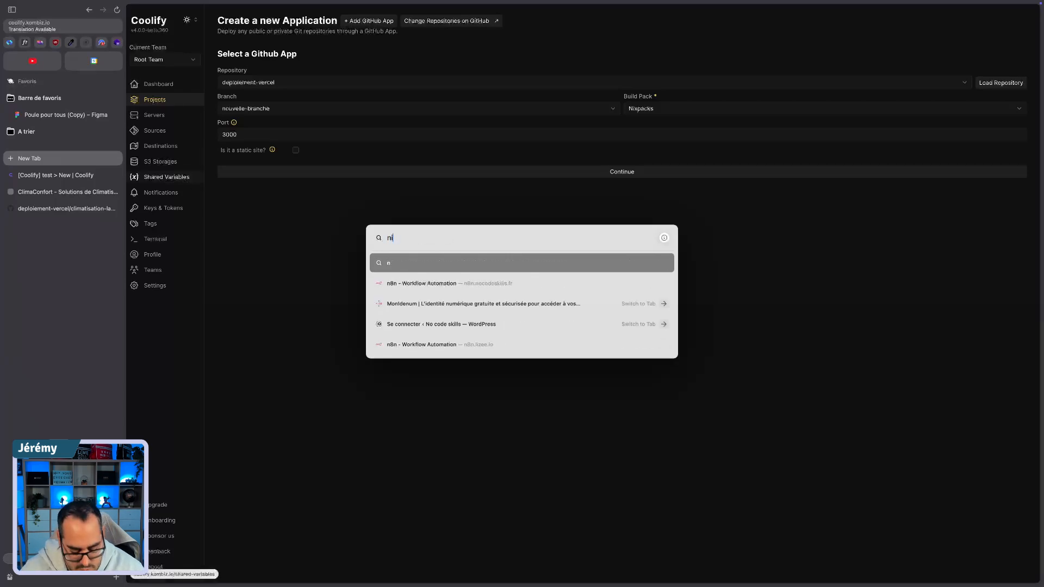
type("x")
key("Return")
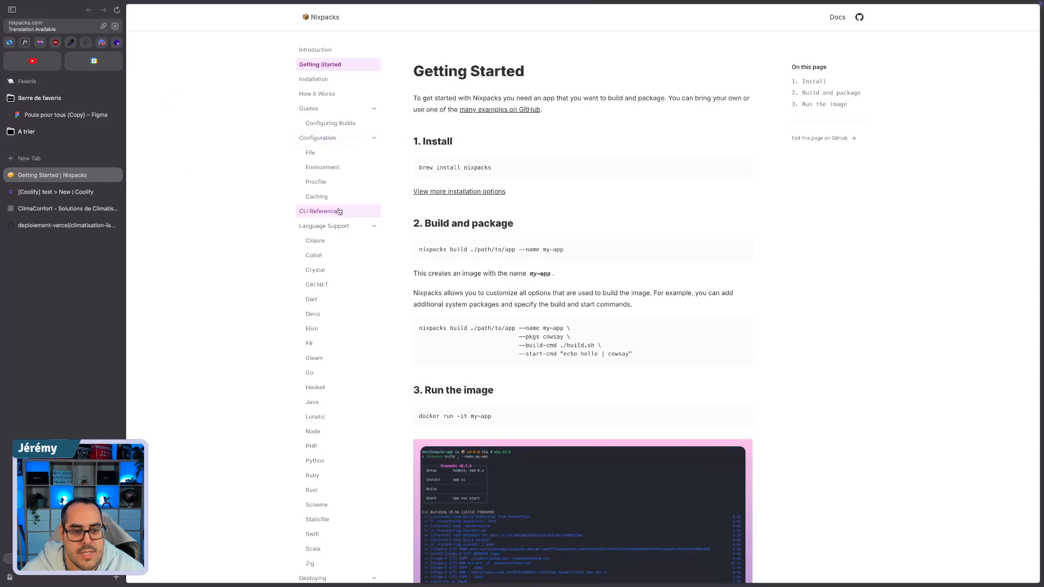
Step: Review the languages Nixpacks supports and read the setup, install and build sections of its Node provider page
scroll(318, 213, "down", 2)
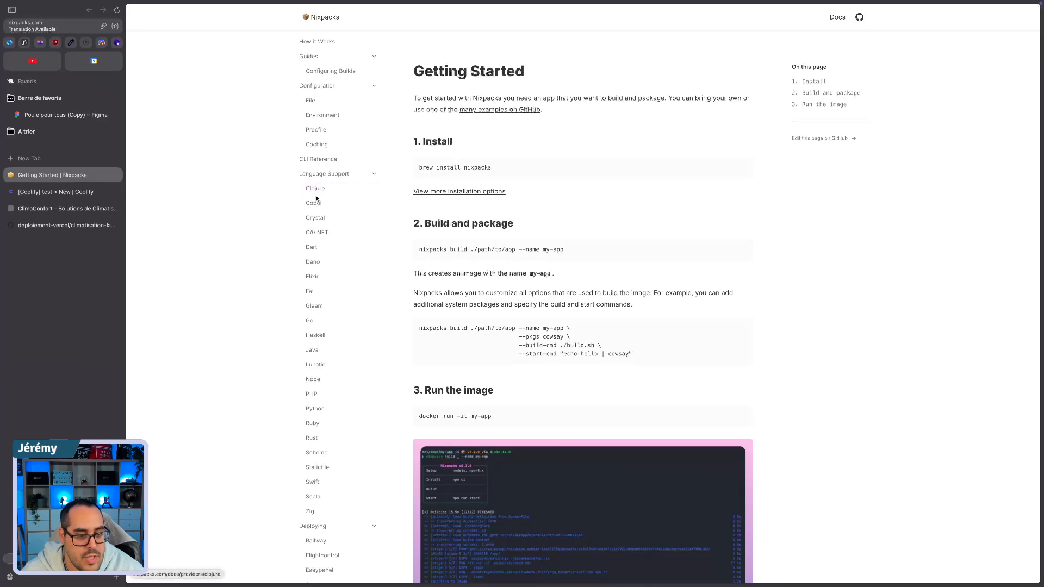
scroll(320, 211, "down", 1)
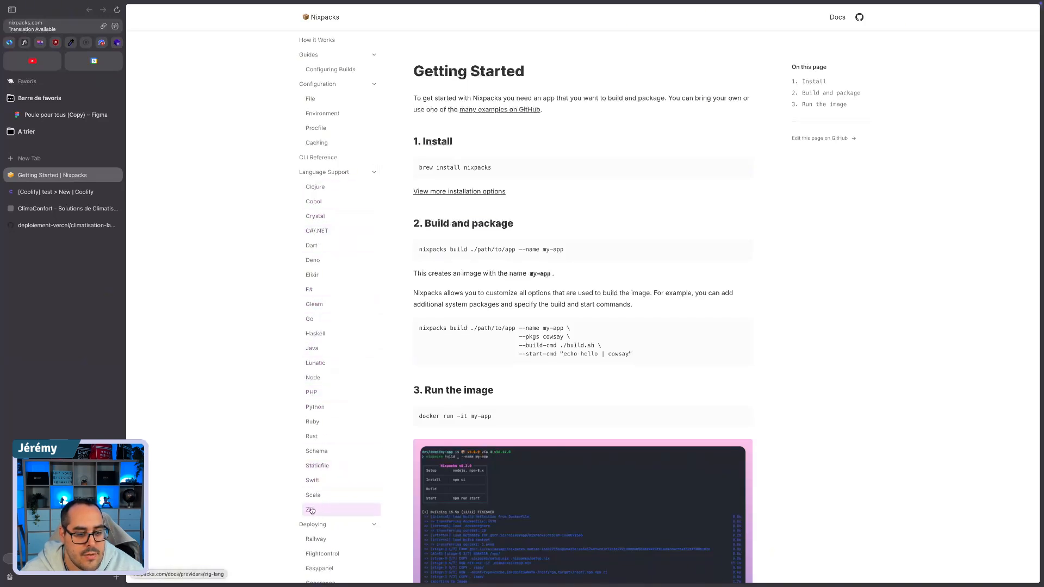
scroll(315, 272, "down", 5)
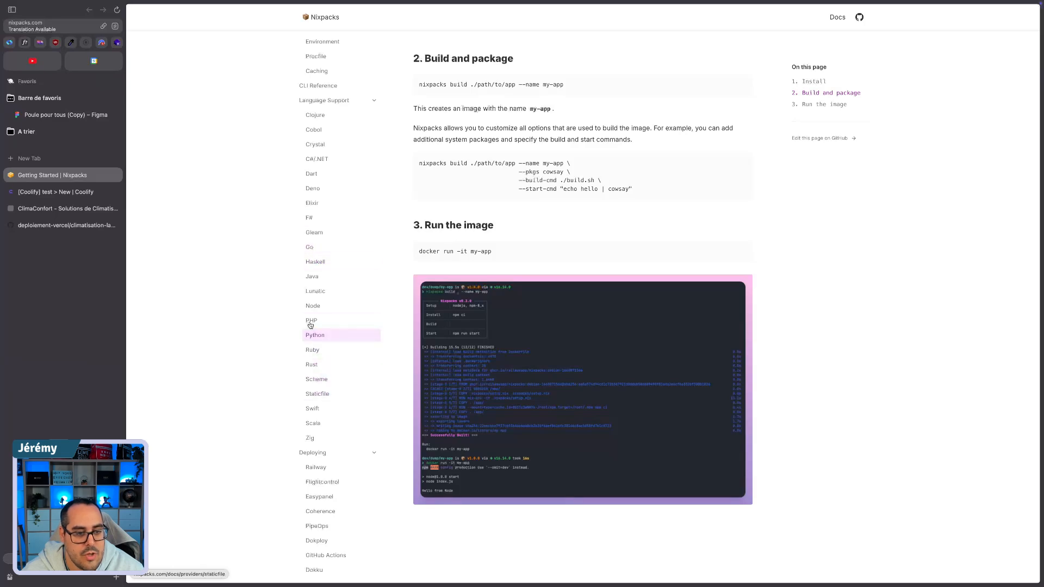
left_click(313, 306)
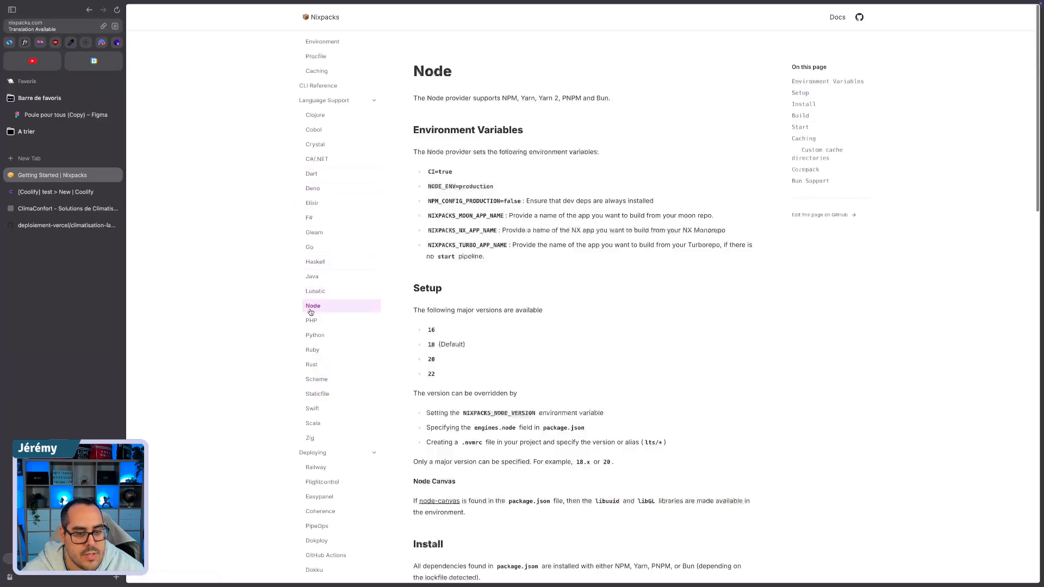
scroll(549, 338, "down", 1)
scroll(553, 351, "down", 6)
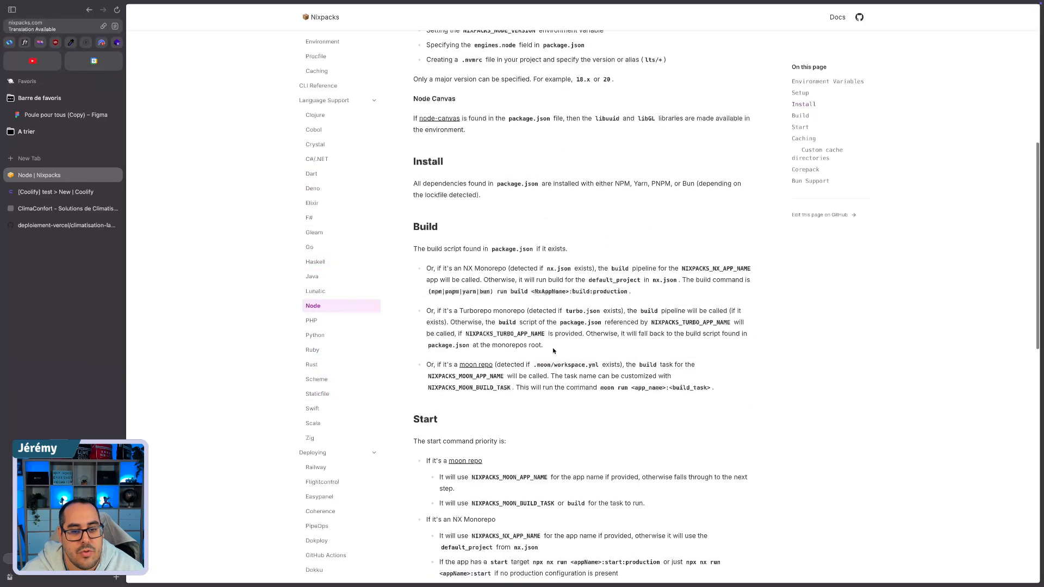
scroll(553, 352, "up", 2)
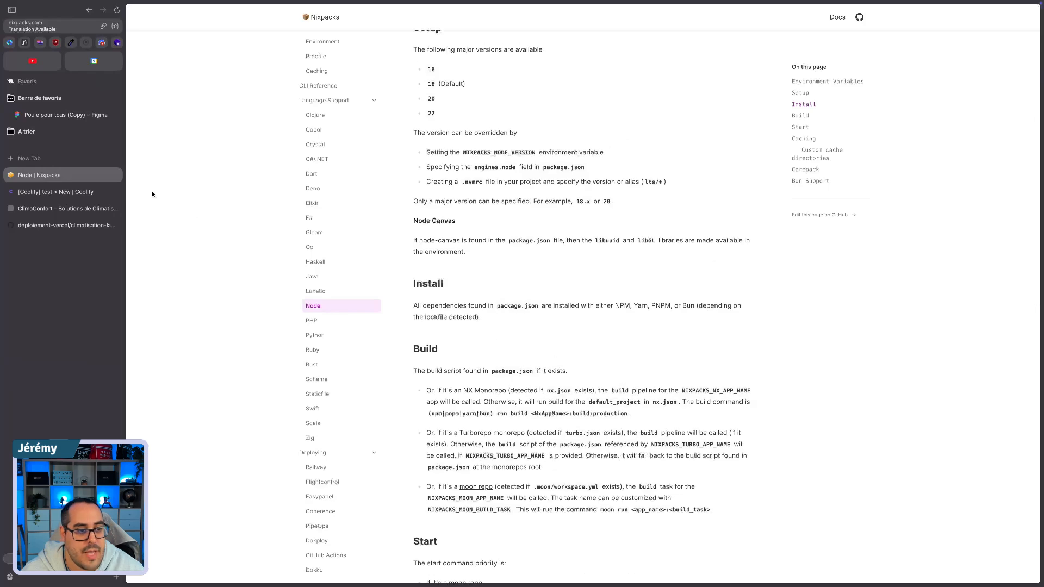
Step: Switch back to Coolify and create the application with the Nixpacks build pack and port 3000
left_click(35, 194)
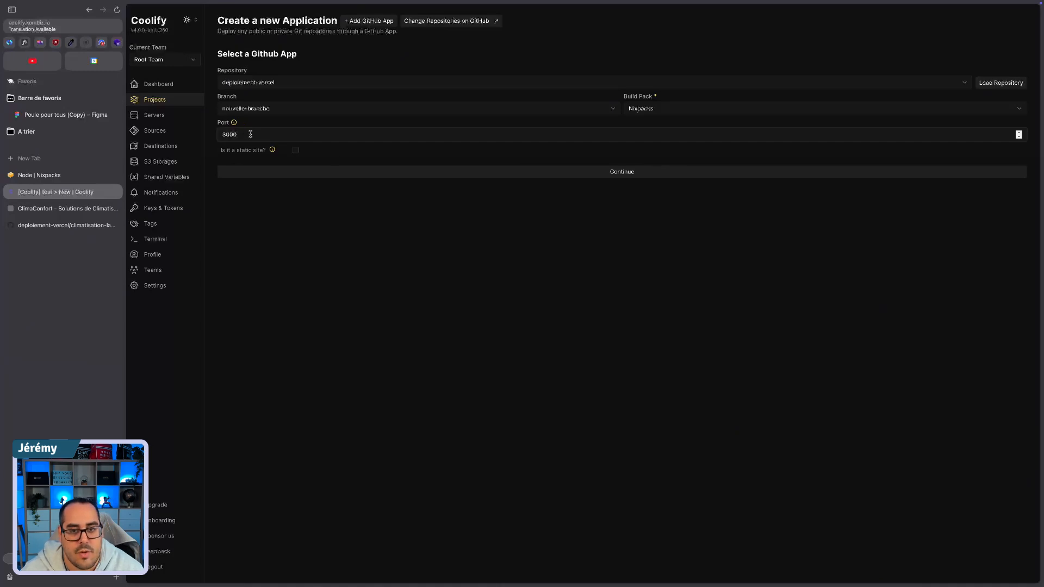
left_click(640, 171)
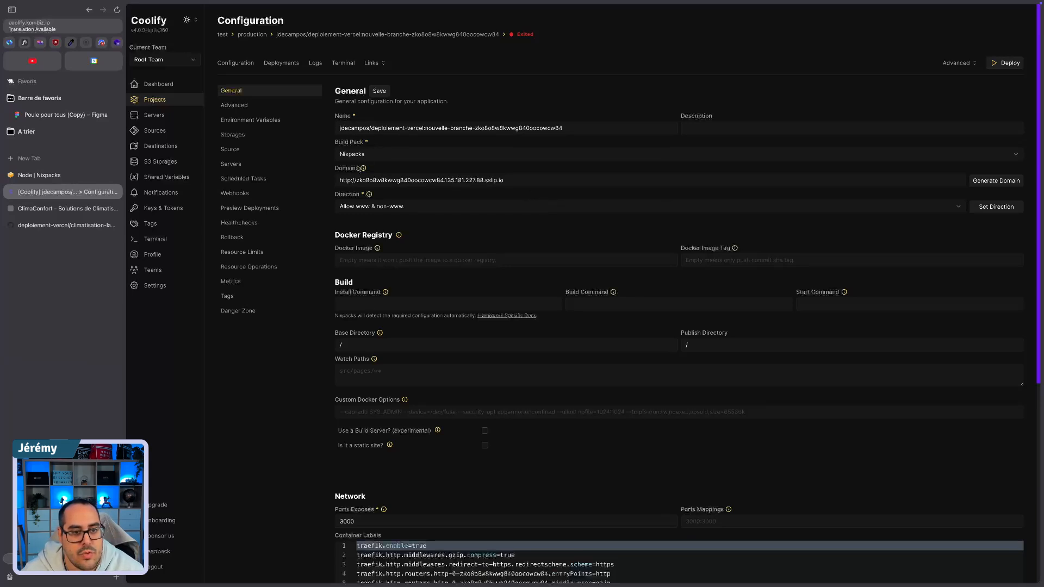
Step: Switch to the deploiement-vercel GitHub repository, open its climatisation-landing folder and copy the folder path
left_click_drag(339, 180, 537, 179)
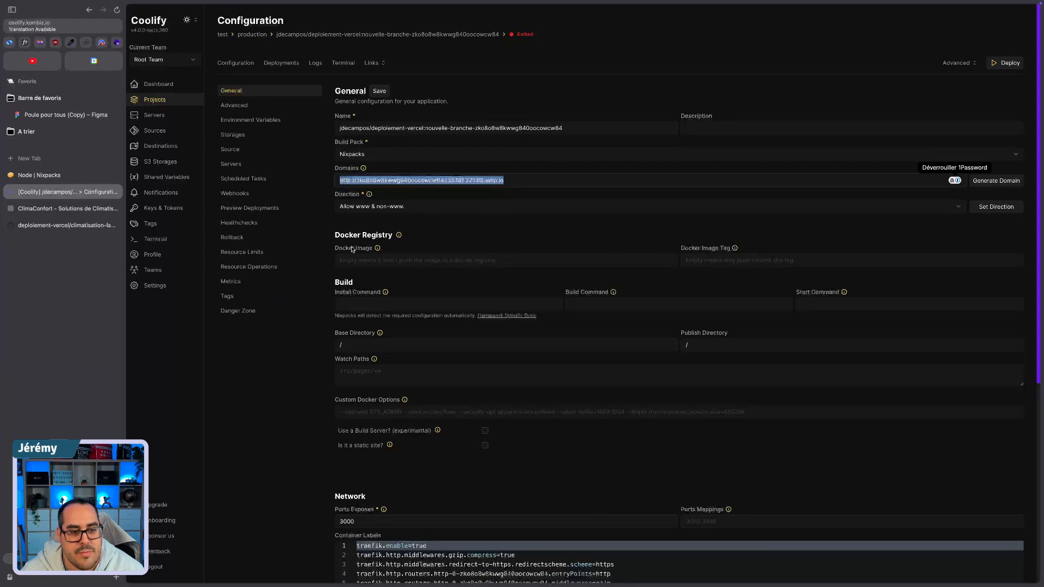
scroll(466, 263, "down", 1)
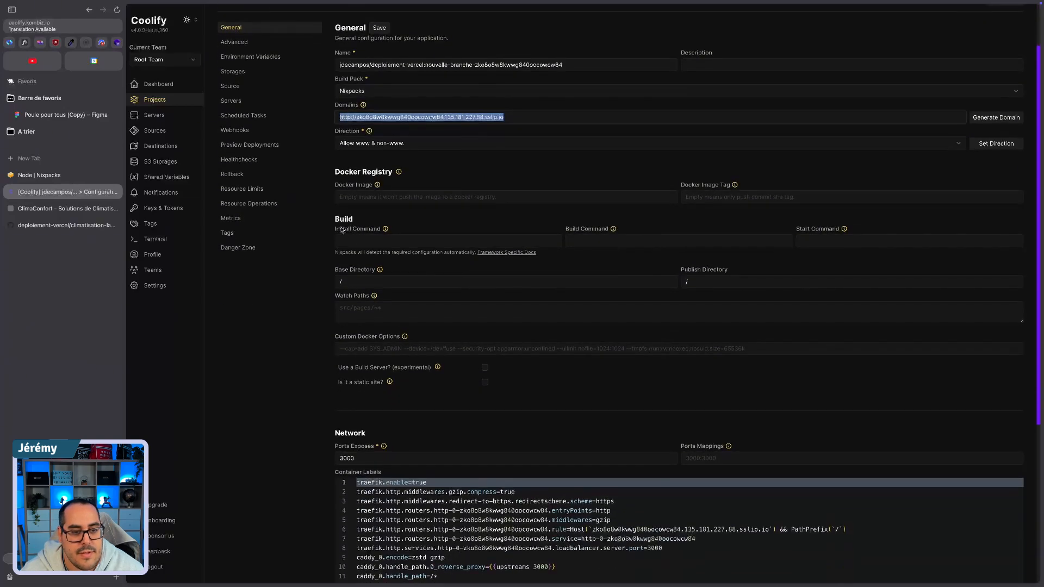
left_click(361, 277)
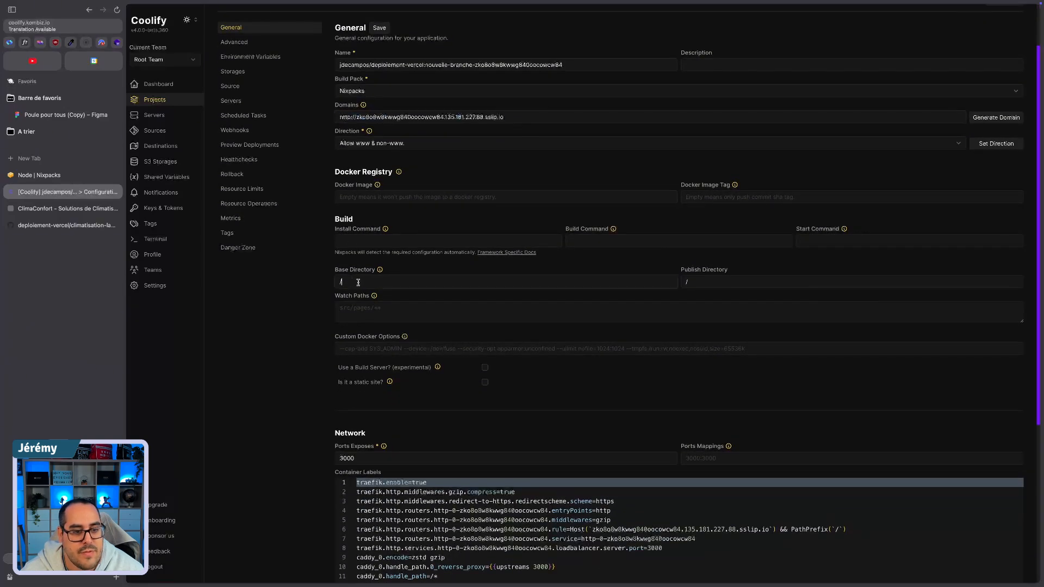
left_click(34, 223)
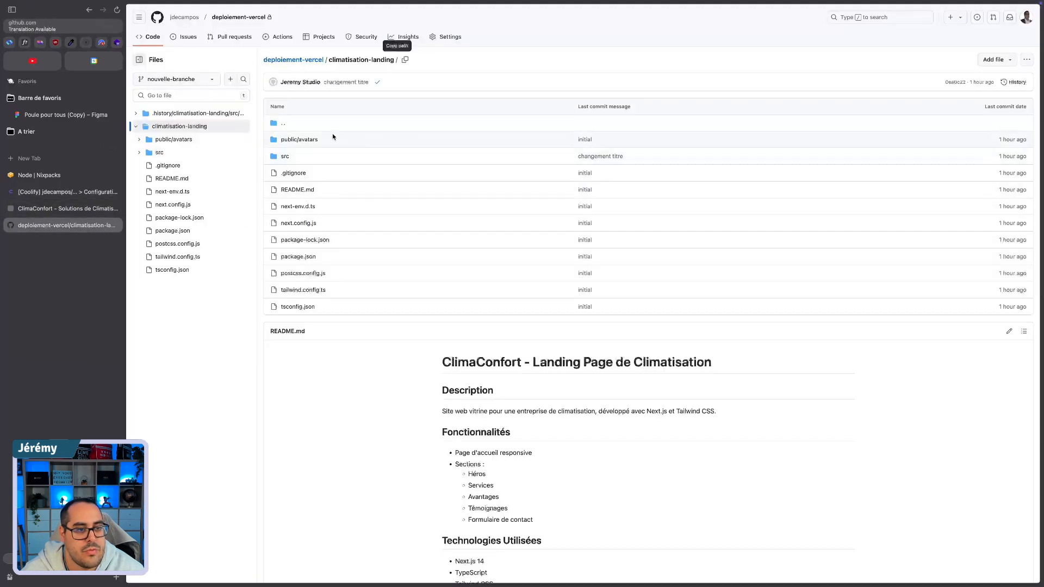
left_click(292, 61)
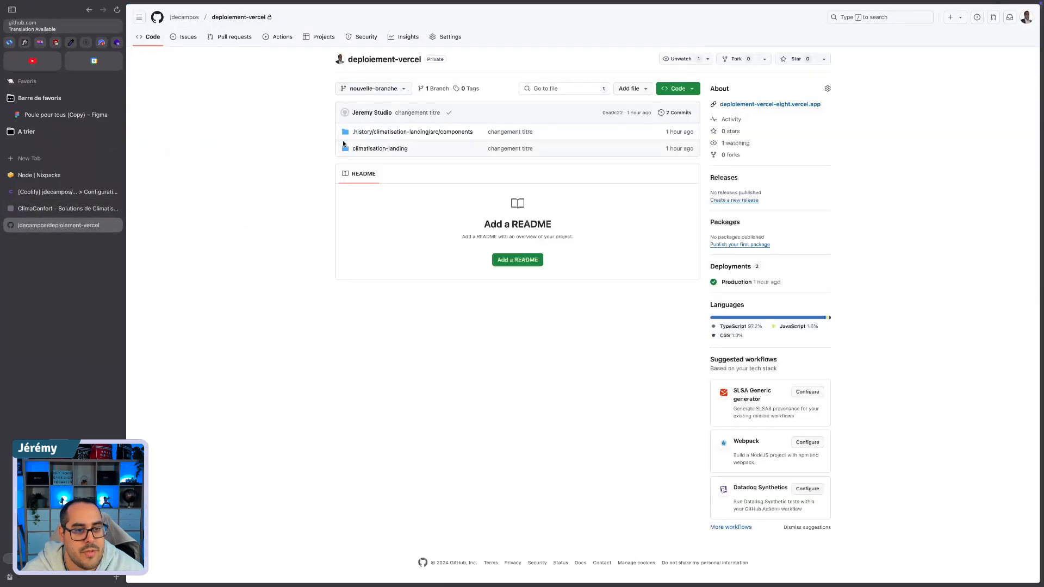
left_click(384, 152)
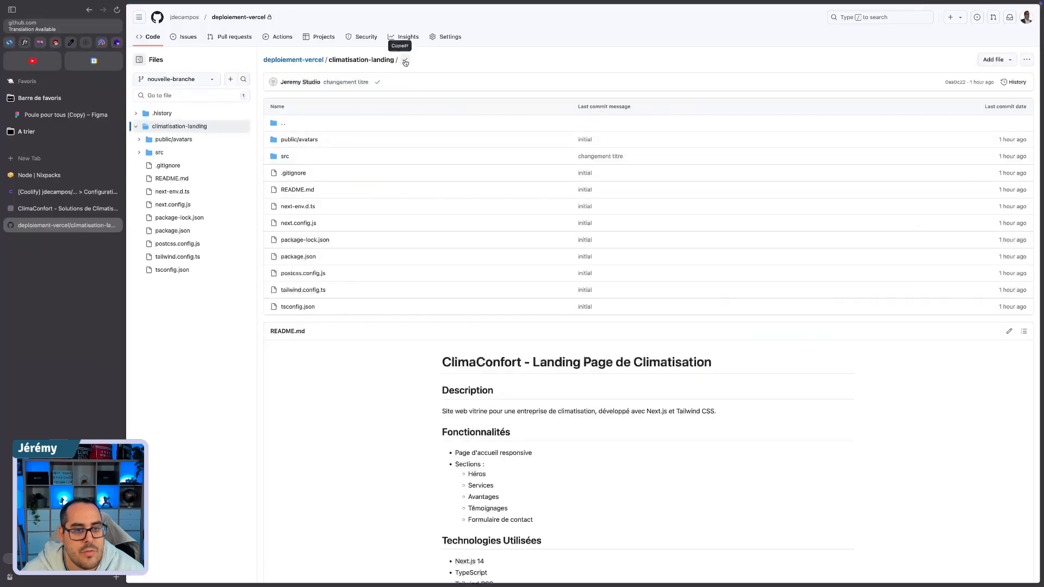
Step: Back in Coolify, set the application's base directory to /climatisation-landing and save the general configuration
left_click(65, 192)
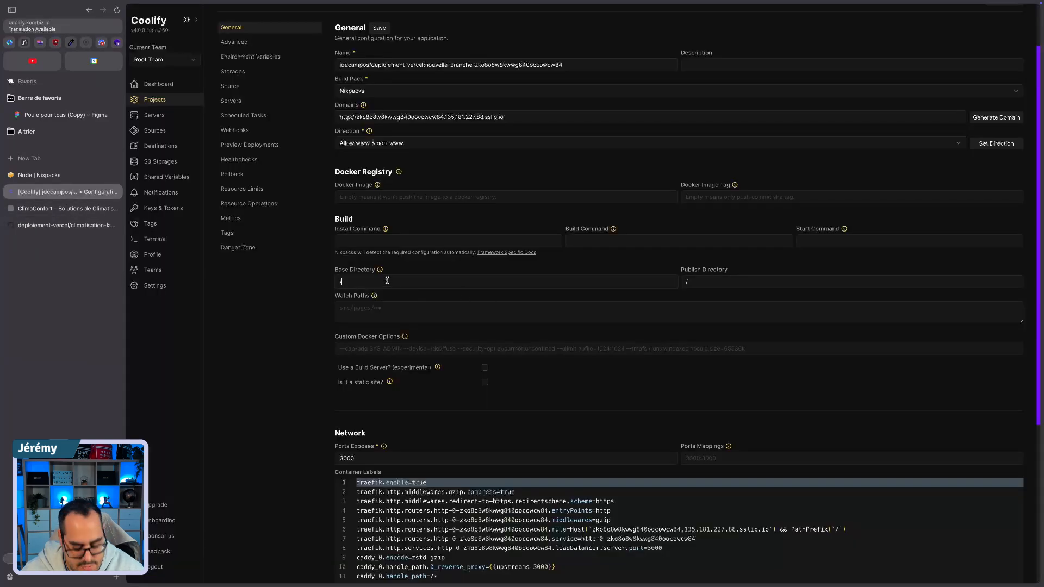
left_click(387, 280)
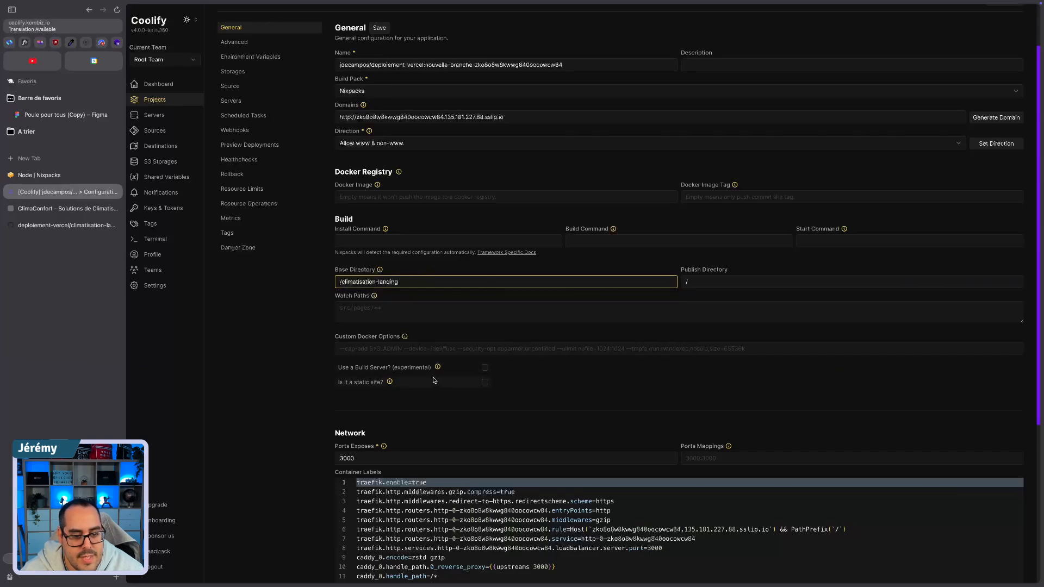
scroll(436, 381, "down", 2)
scroll(456, 335, "up", 4)
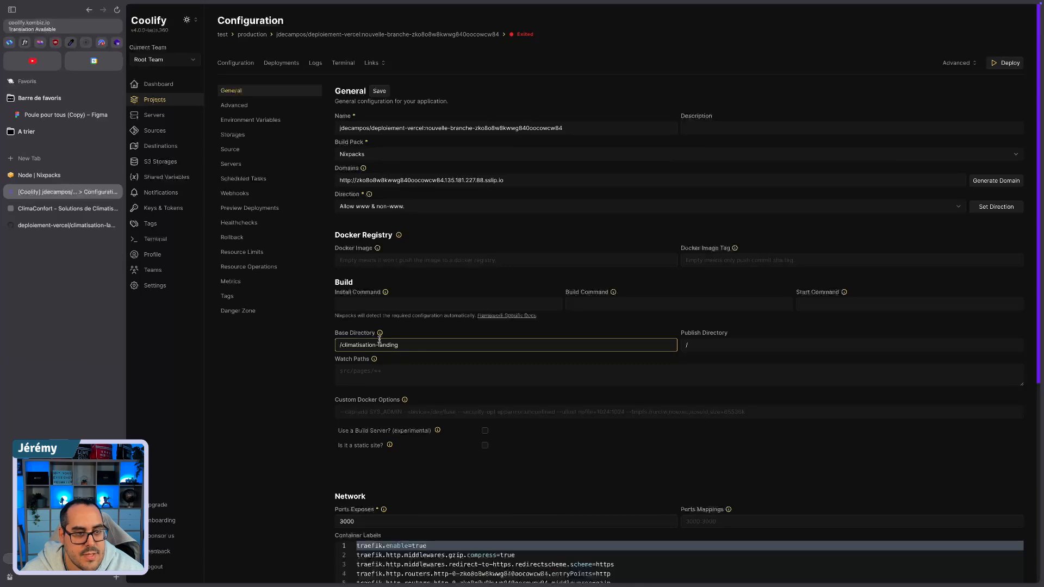
left_click(379, 91)
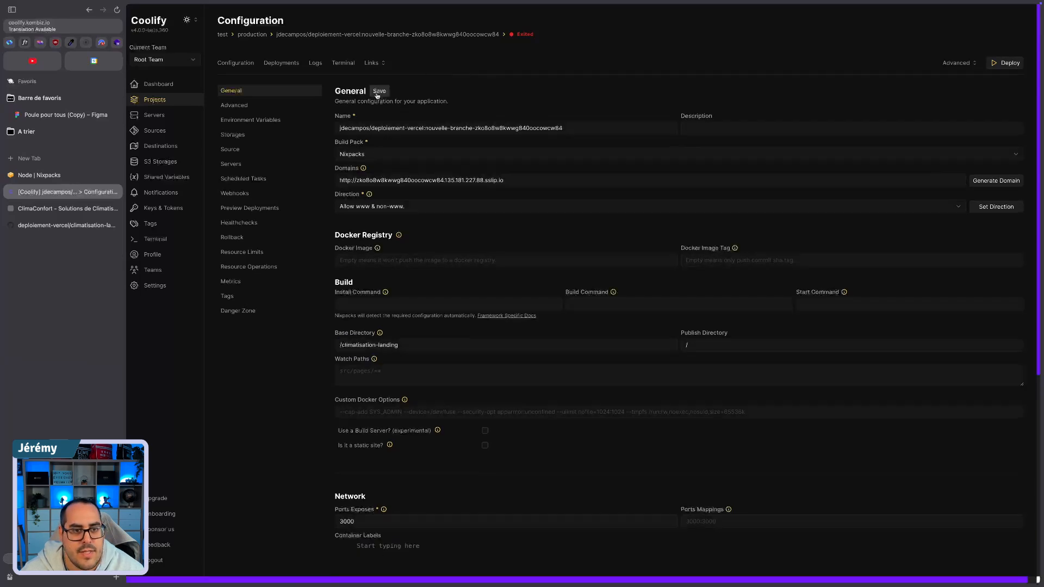
Step: Review the application's advanced options, environment variables, persistent storage form and source repository and branch settings
left_click(236, 106)
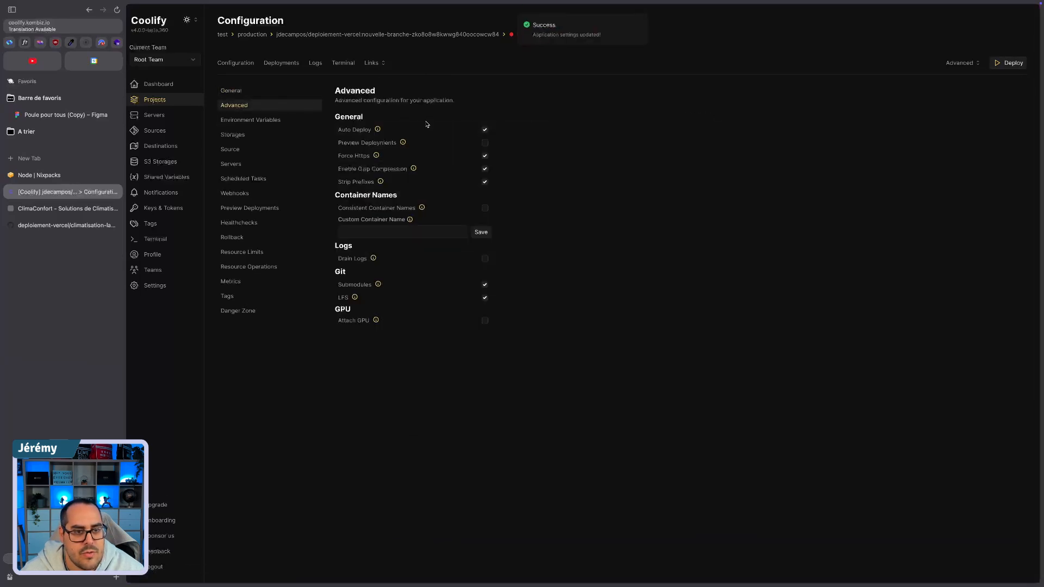
left_click(259, 119)
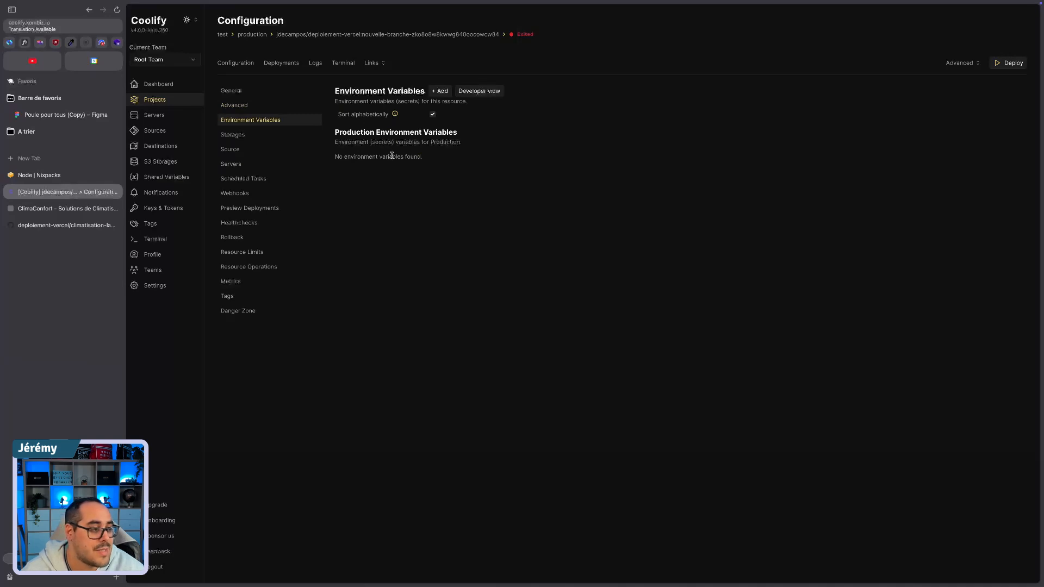
left_click(256, 134)
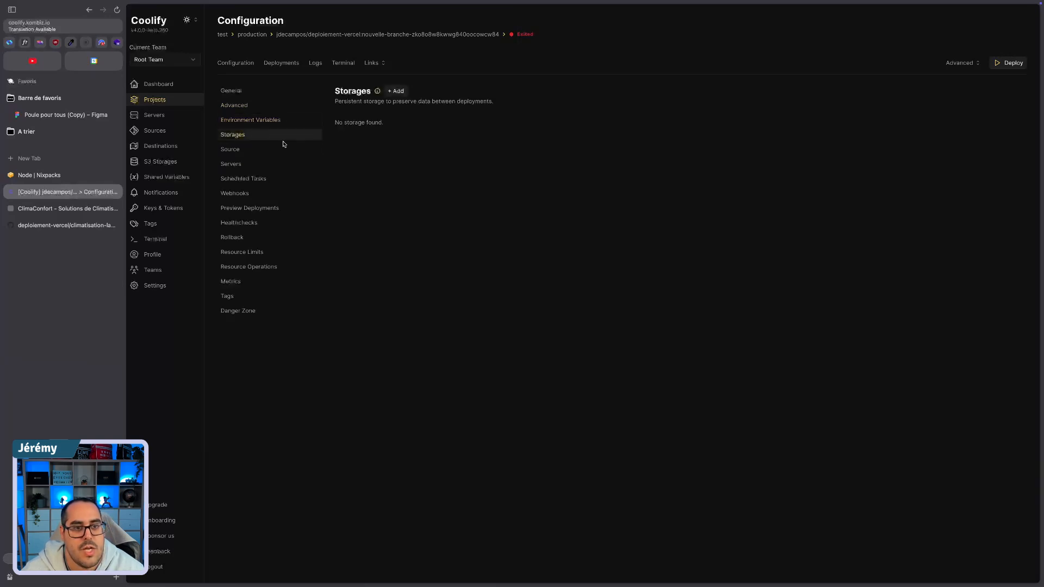
left_click(394, 91)
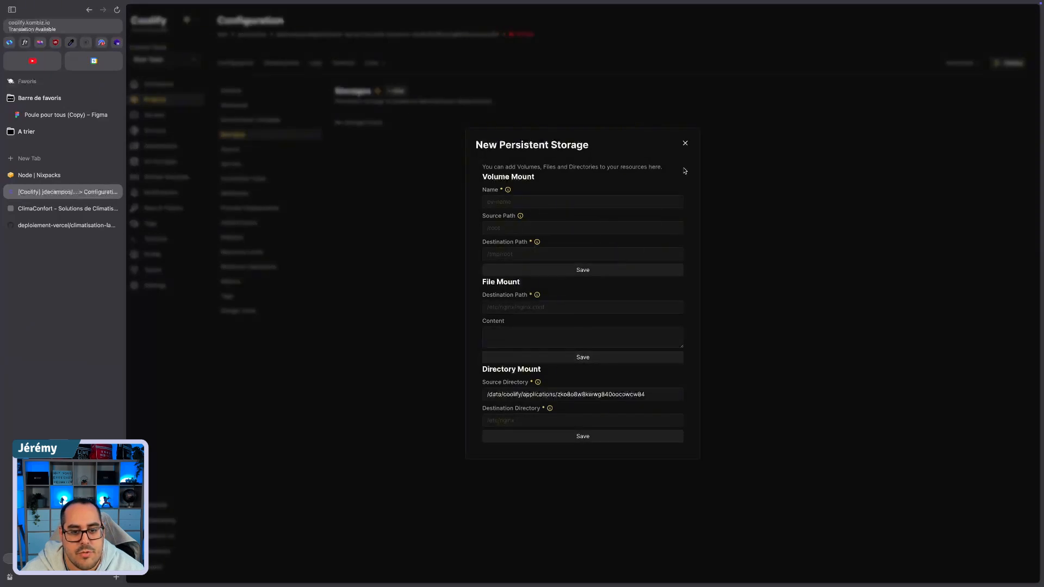
left_click(685, 144)
left_click(232, 150)
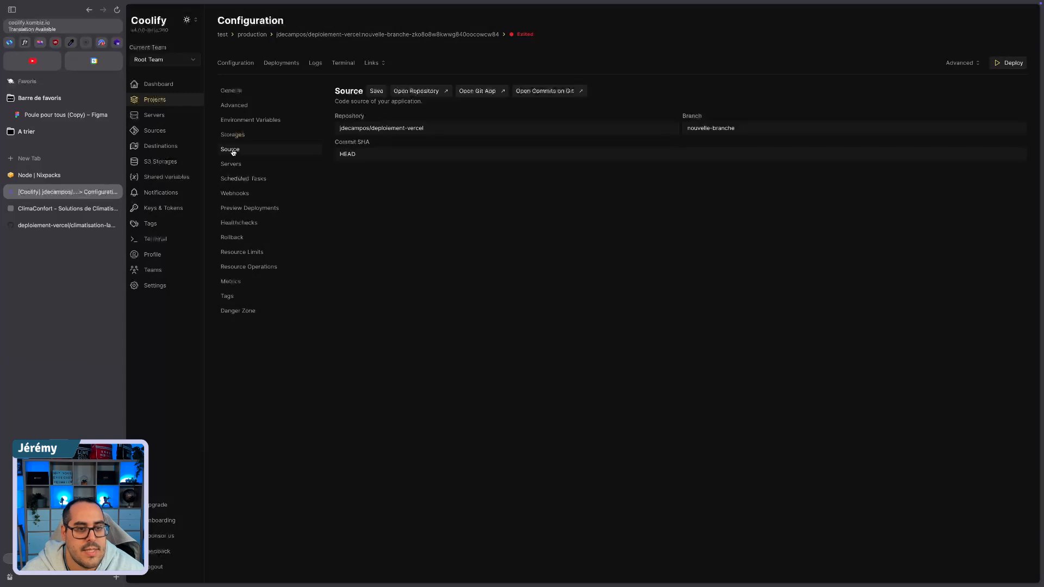
left_click(698, 125)
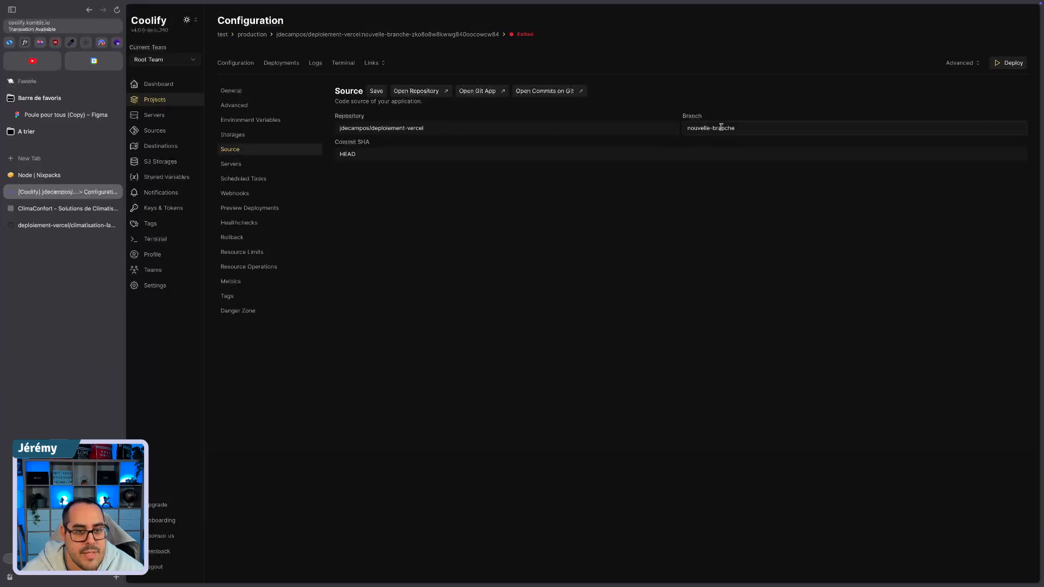
Step: Examine the server, scheduled task, webhook, preview deployment, healthcheck, rollback and resource operation settings
left_click(233, 165)
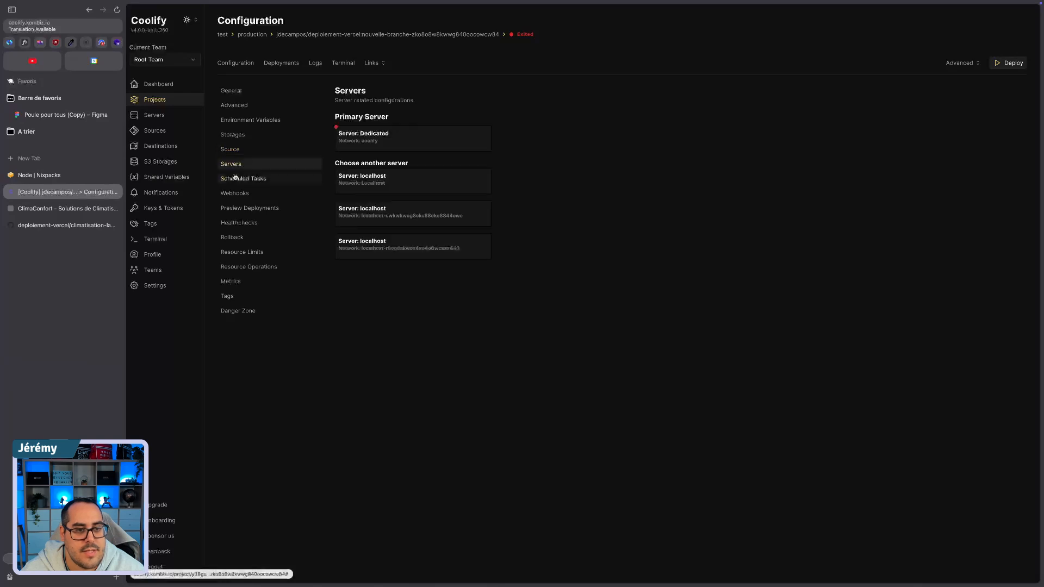
left_click(233, 180)
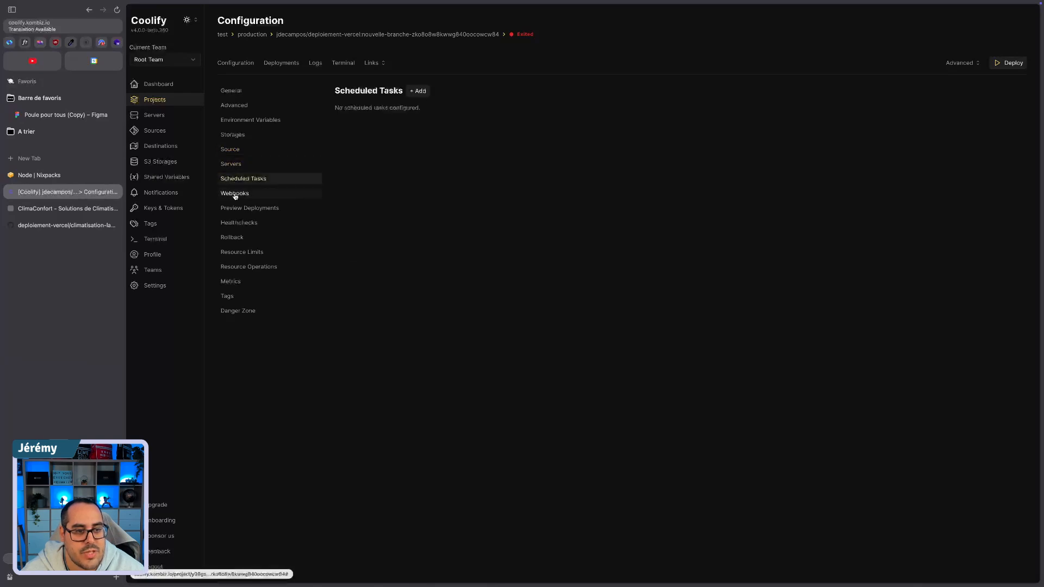
left_click(234, 195)
left_click(235, 210)
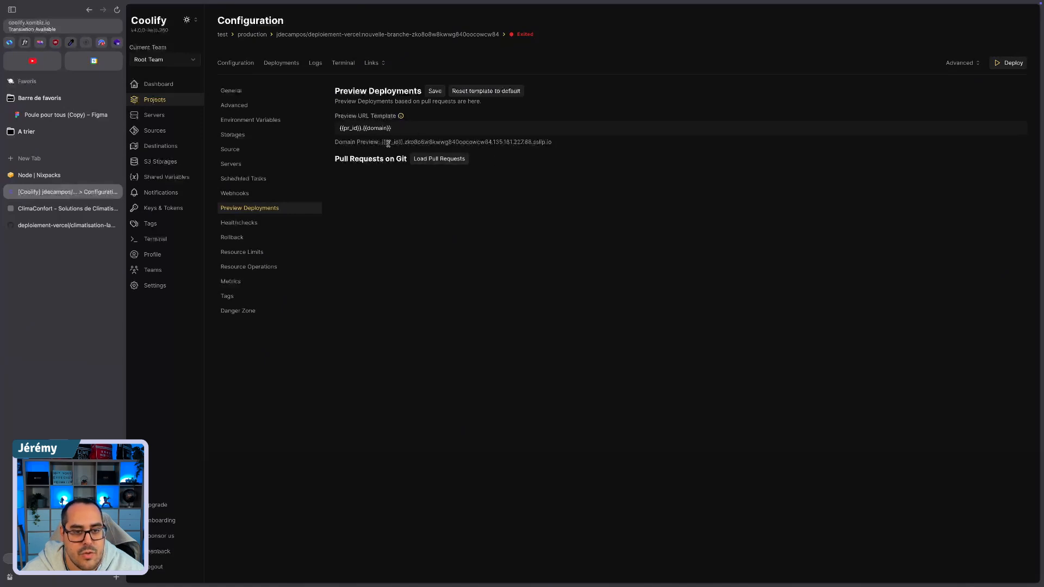
left_click_drag(382, 144, 403, 143)
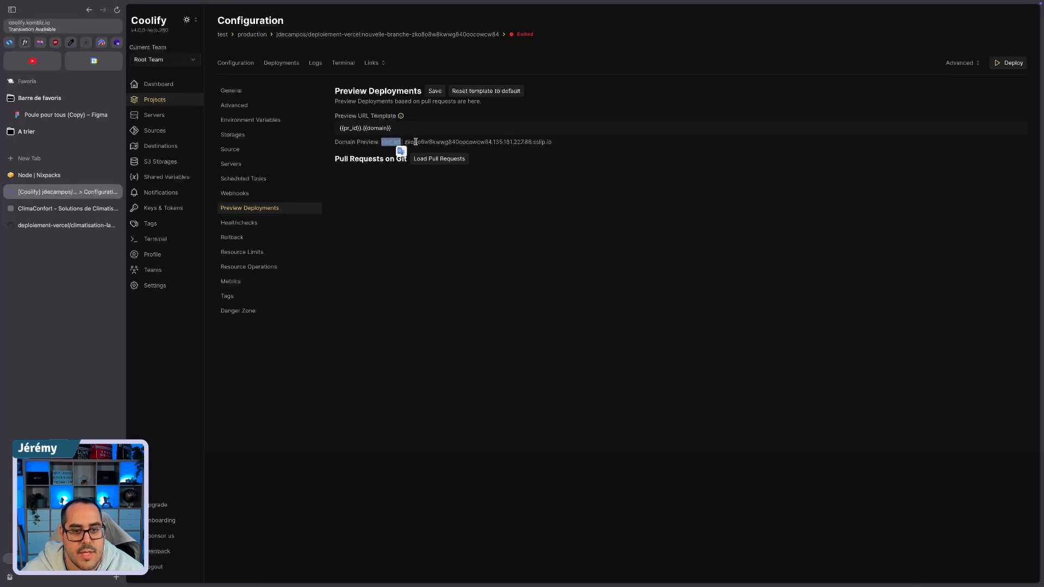
left_click(239, 224)
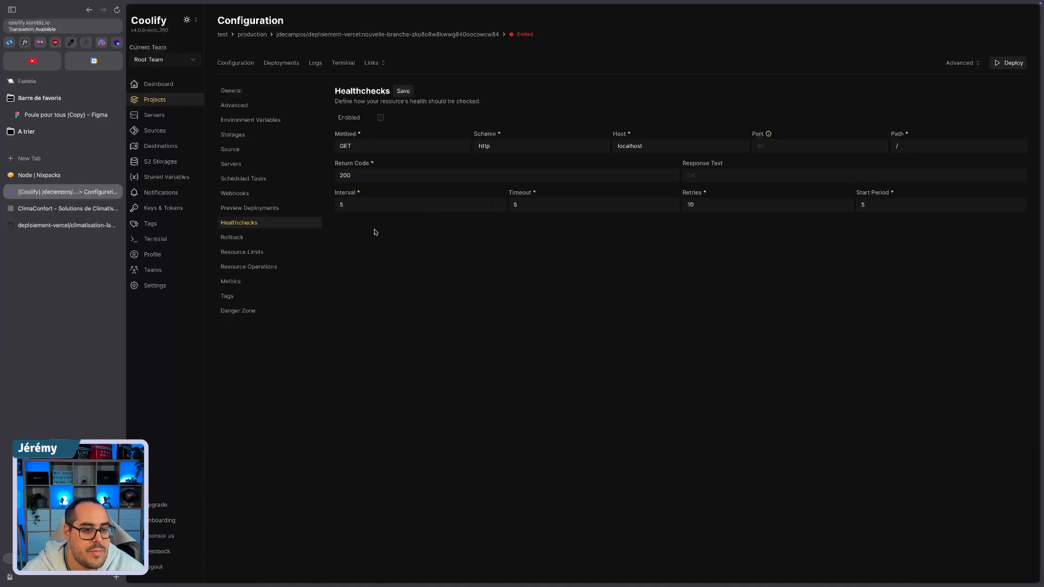
left_click(240, 238)
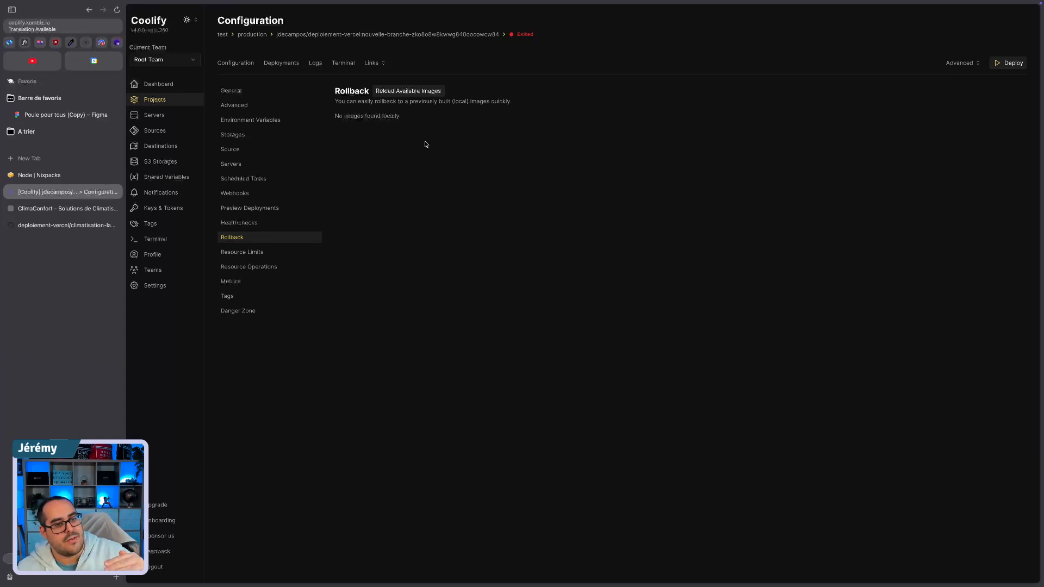
left_click(238, 271)
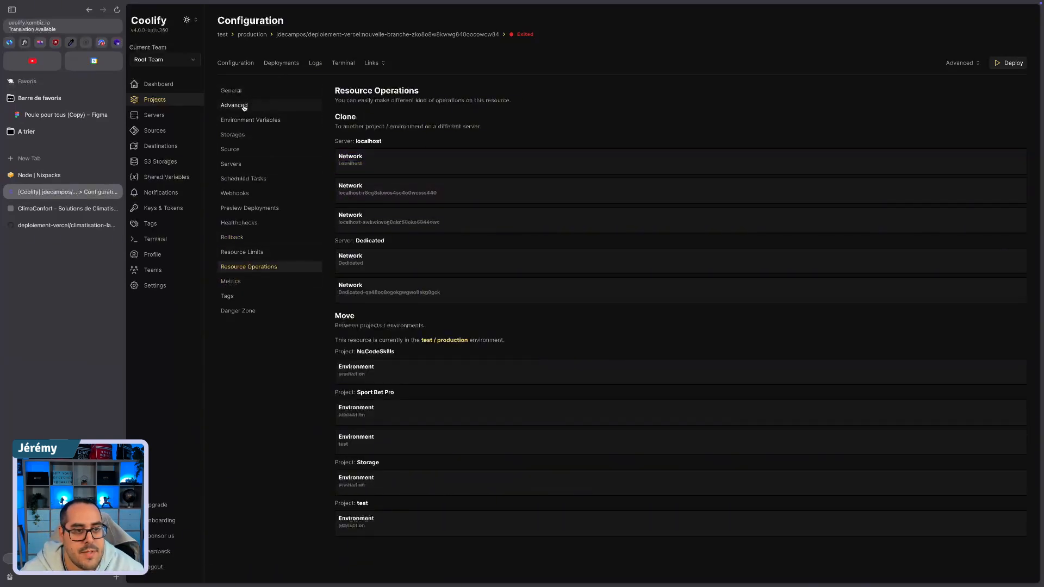
Step: Recheck the general build and network settings and deploy the application
left_click(233, 91)
scroll(383, 359, "down", 6)
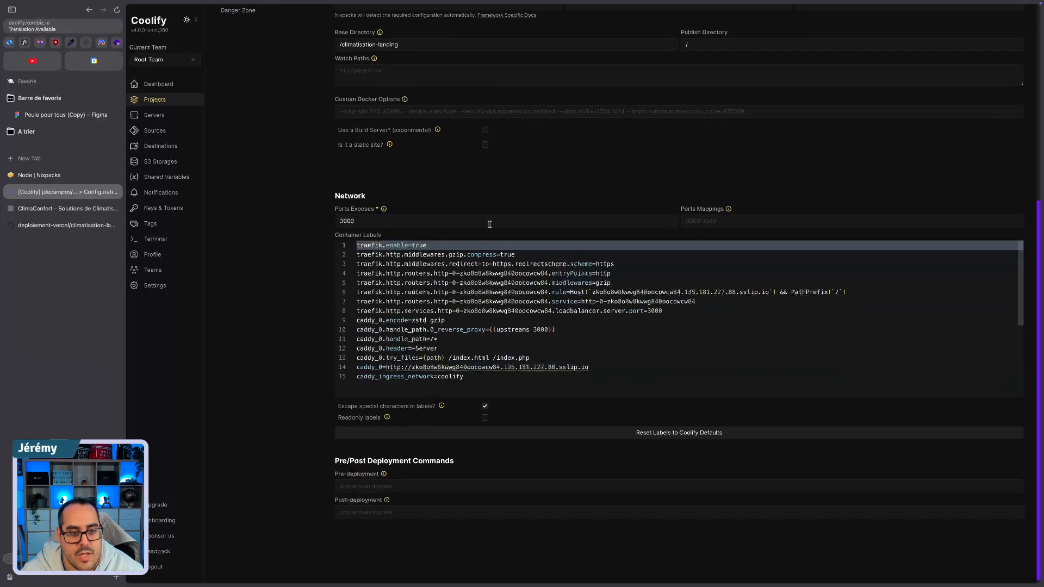
scroll(314, 225, "up", 2)
scroll(326, 231, "up", 3)
left_click_drag(420, 296, 312, 295)
scroll(369, 223, "up", 1)
left_click(281, 63)
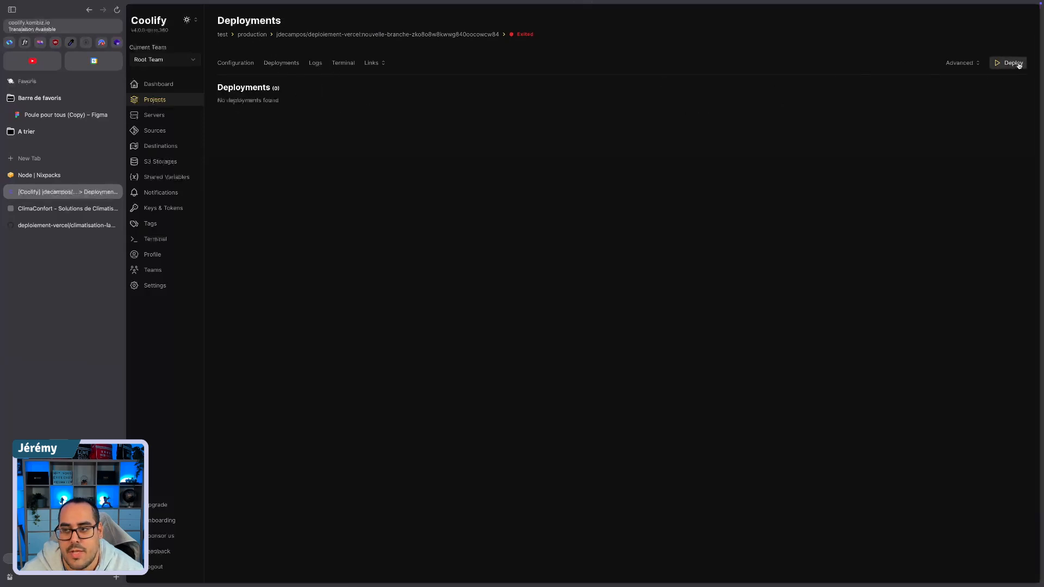
left_click(1013, 63)
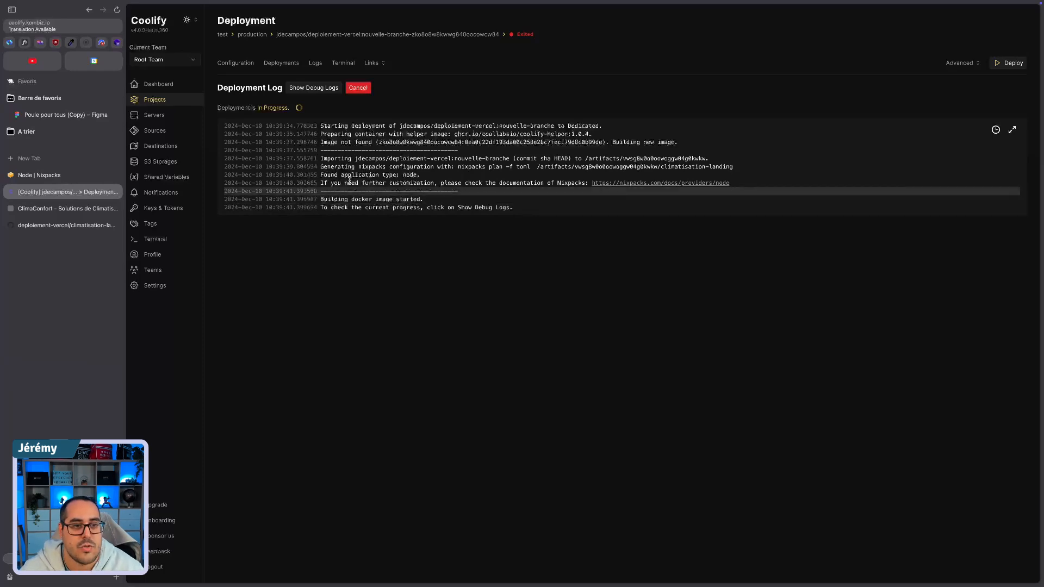
Step: Check the application logs, reopen the deployment in progress with debug logs shown, and follow its build output
left_click(315, 64)
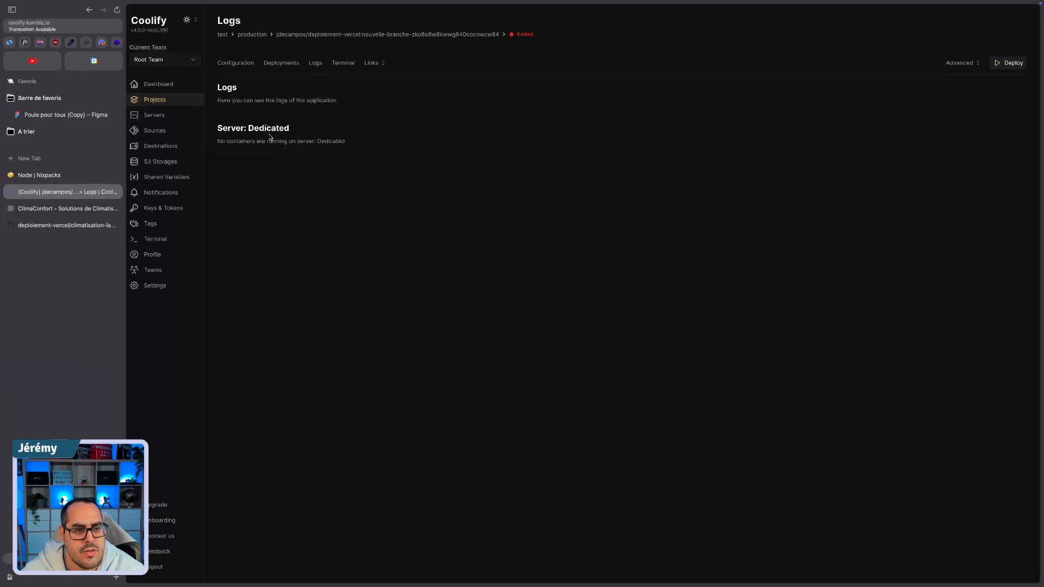
left_click(286, 63)
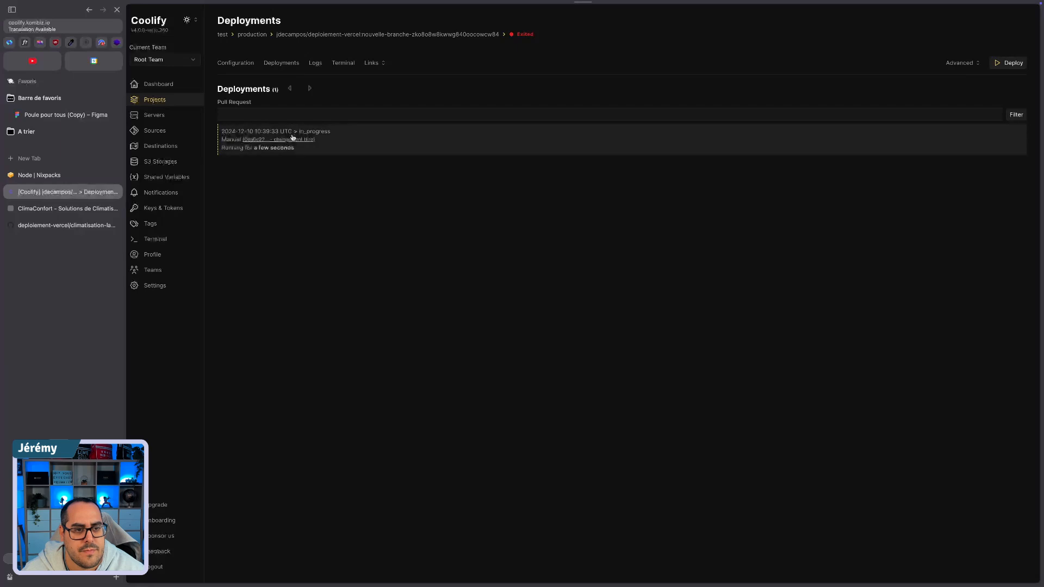
left_click(352, 144)
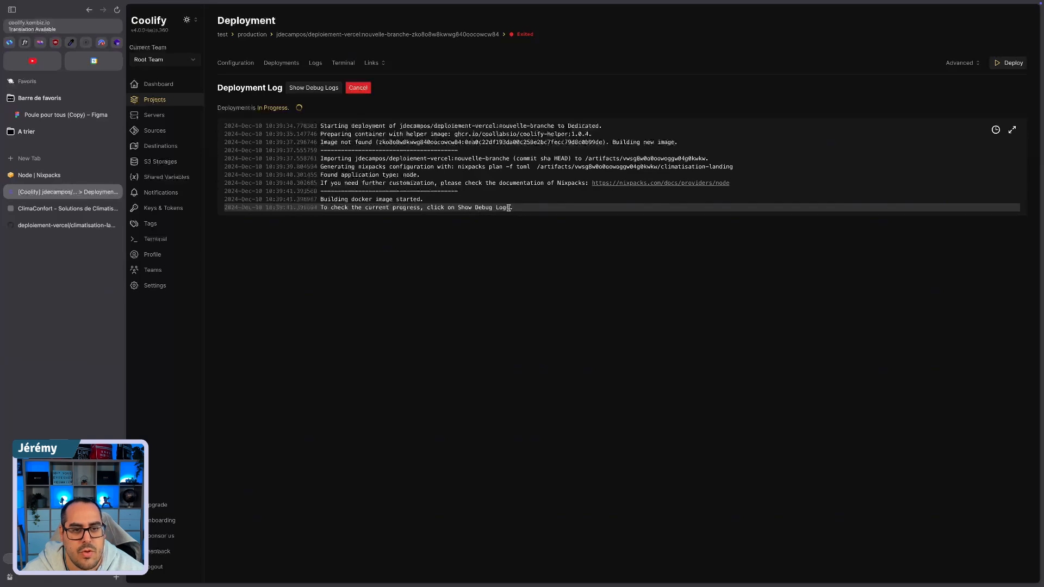
left_click(315, 88)
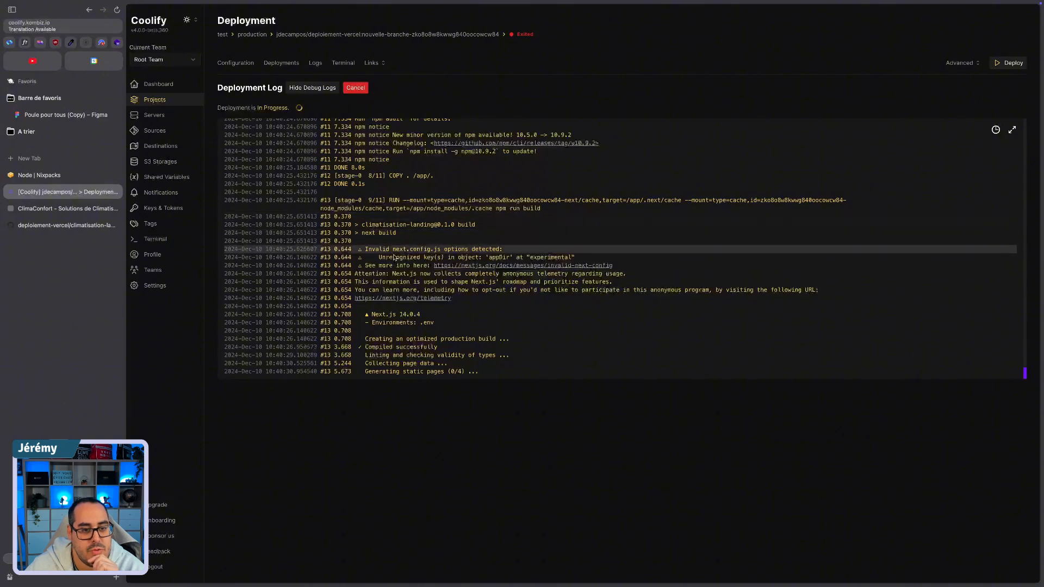
scroll(397, 204, "up", 4)
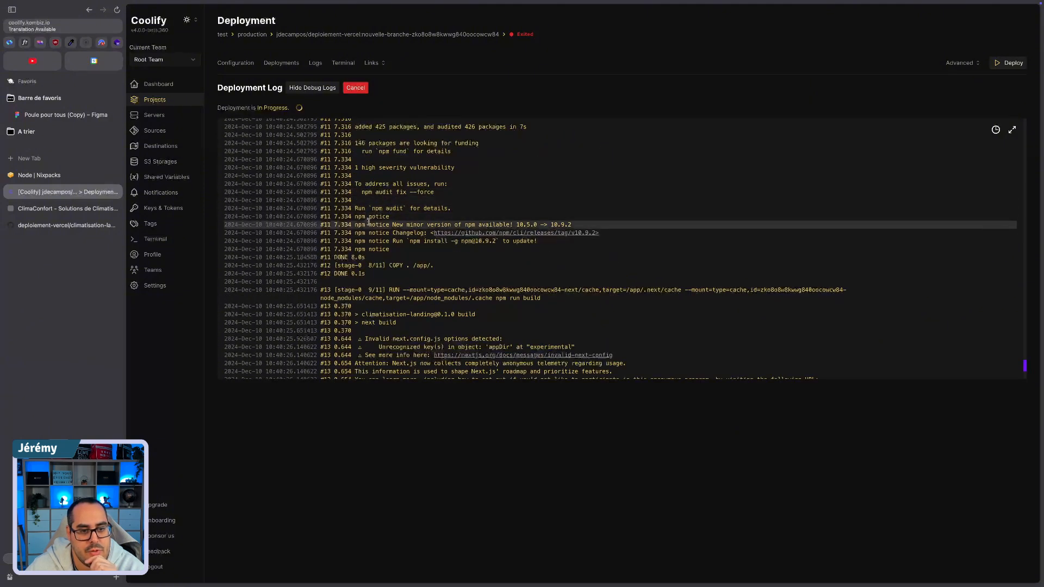
scroll(364, 256, "down", 10)
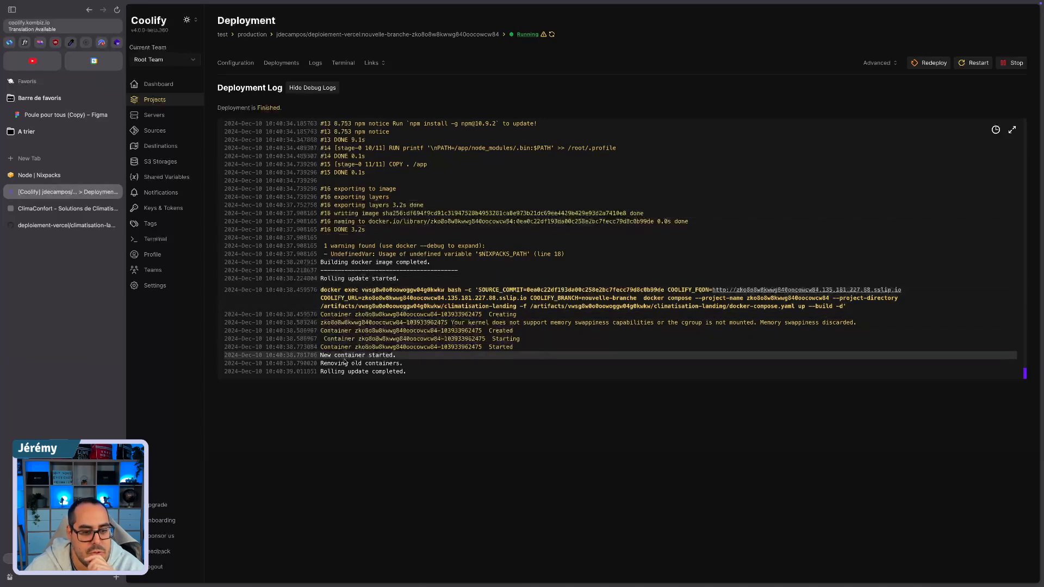
Step: Return to the application's configuration and check its preview deployment settings and the images available for rollback
left_click(236, 63)
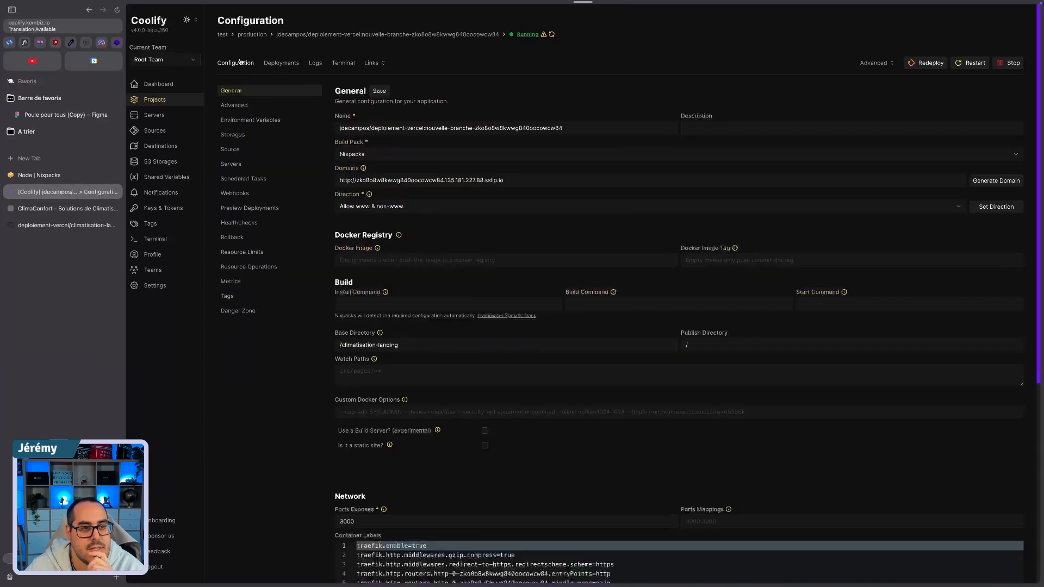
left_click(245, 210)
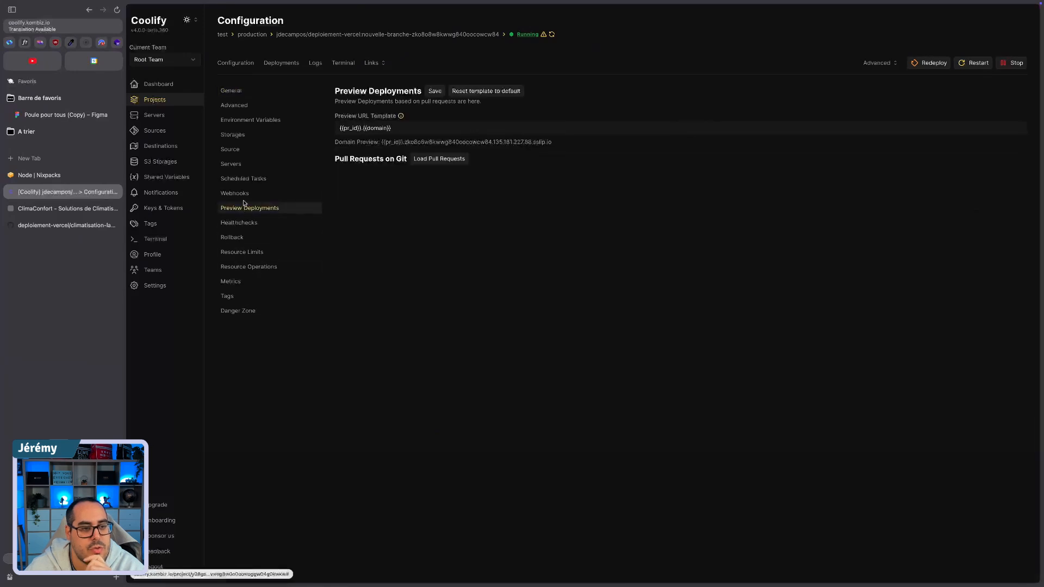
left_click(234, 238)
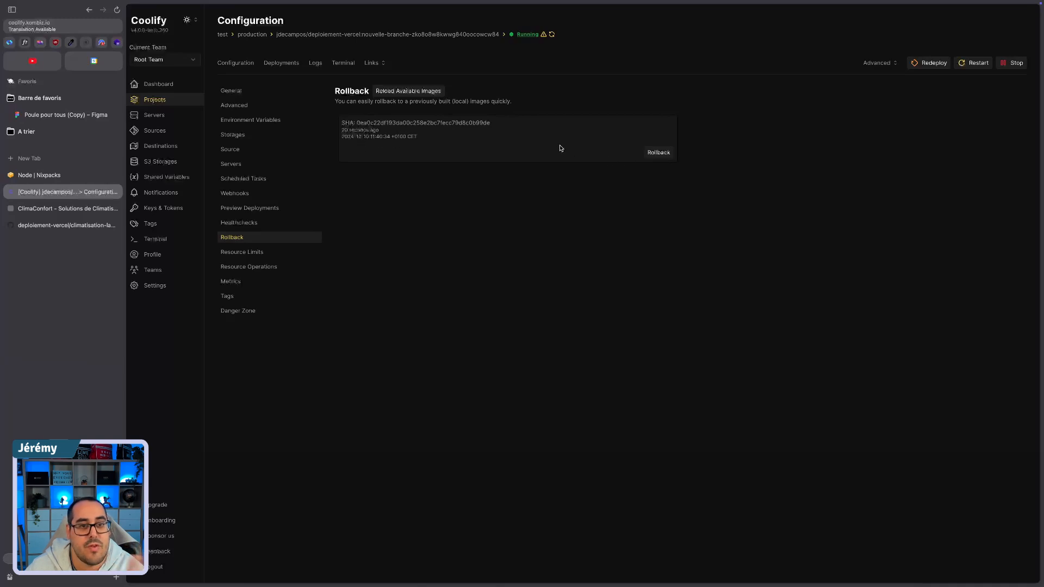
Step: Open the deployed application's generated link and check the ClimaConfort page and its address
left_click(371, 64)
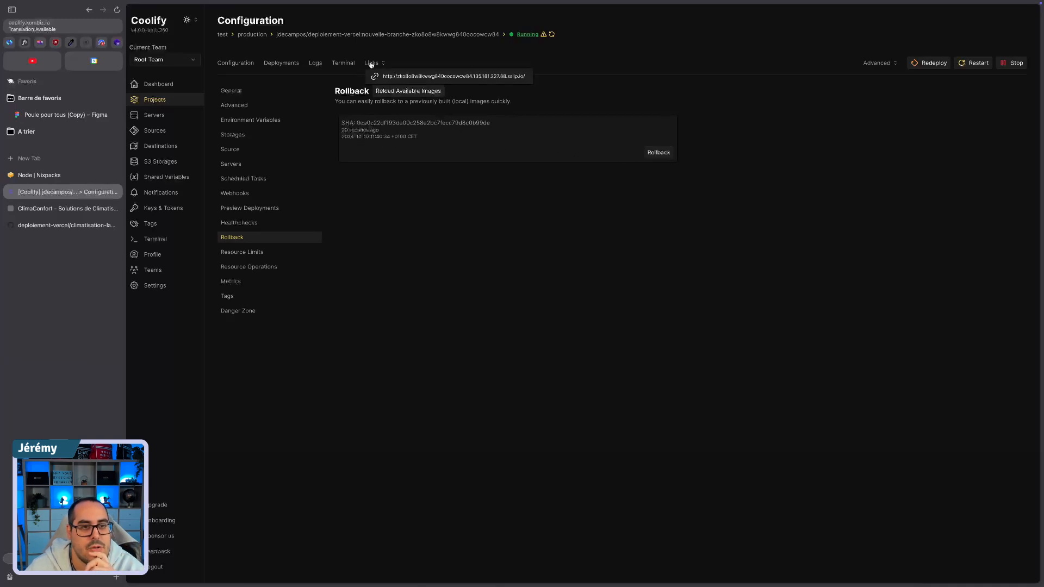
left_click(451, 78)
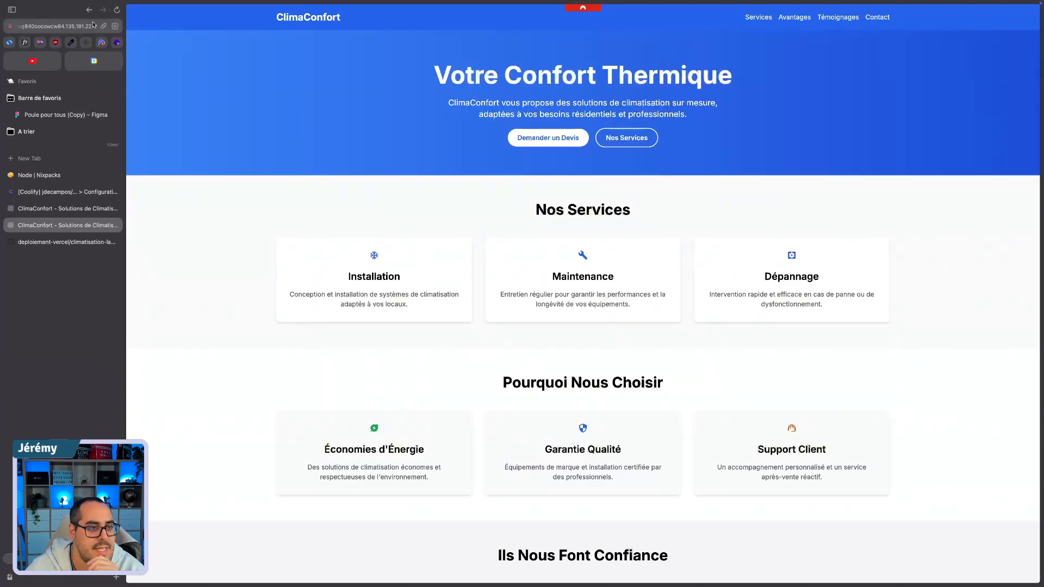
left_click(37, 26)
left_click(378, 131)
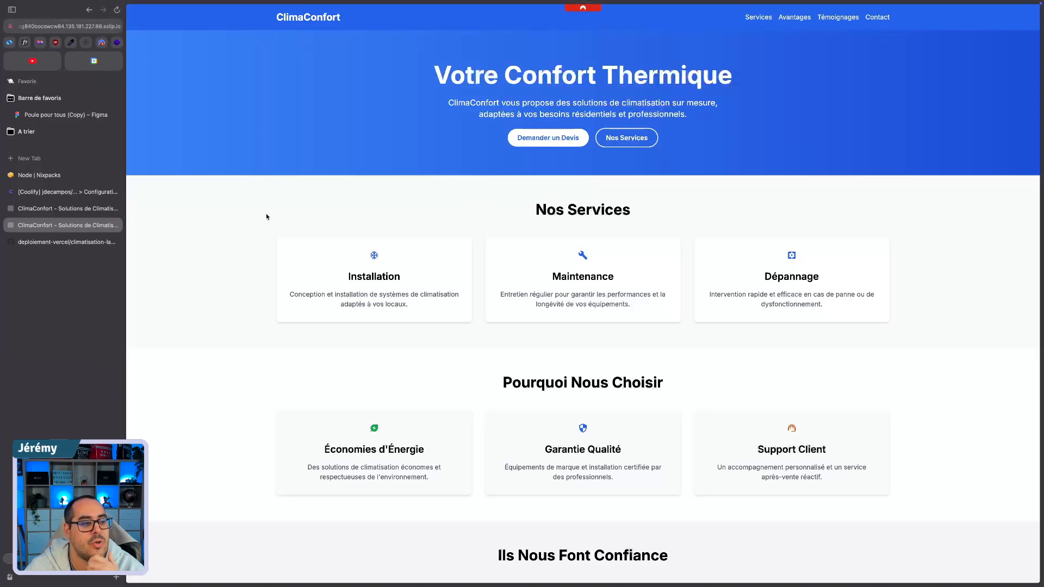
Step: Return to the application's configuration in Coolify and review its advanced settings, including Auto Deploy
left_click(57, 197)
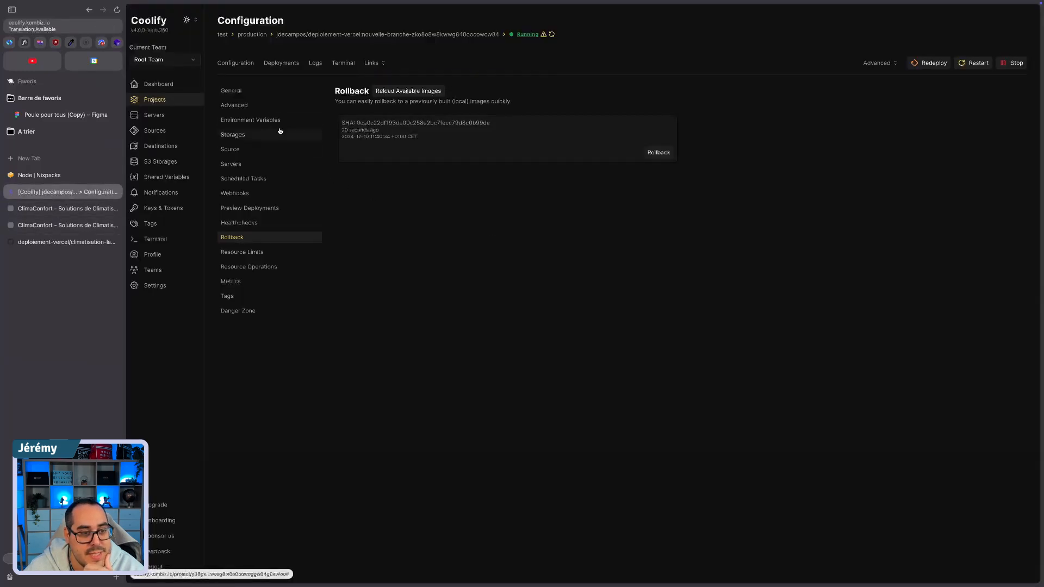
left_click(247, 106)
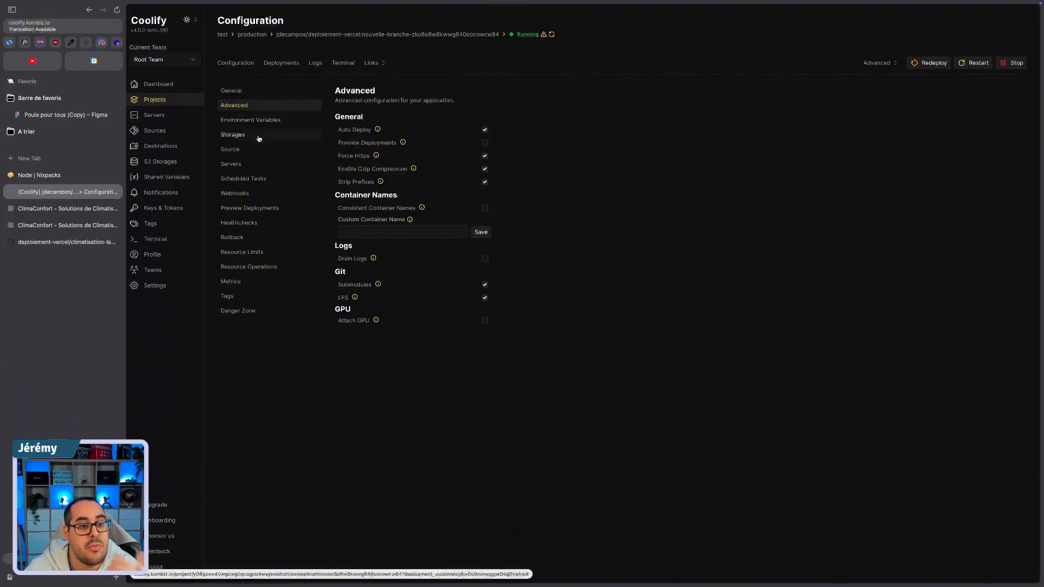
key("ctrl+Left")
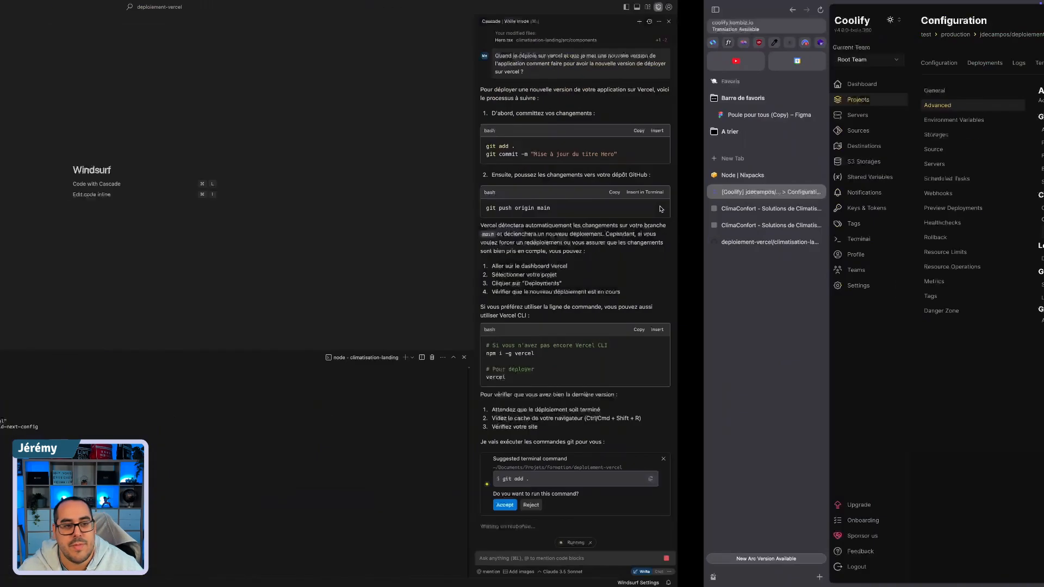
key("ctrl+Right")
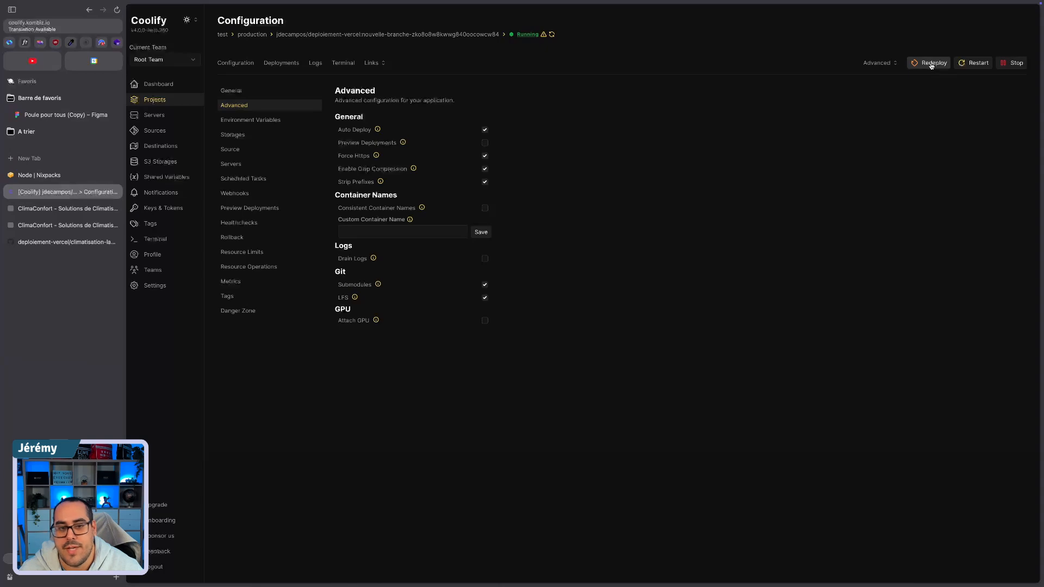
Step: Switch to the deploiement-vercel project in Windsurf and open Hero.tsx from climatisation-landing/src/components
key("ctrl+Left")
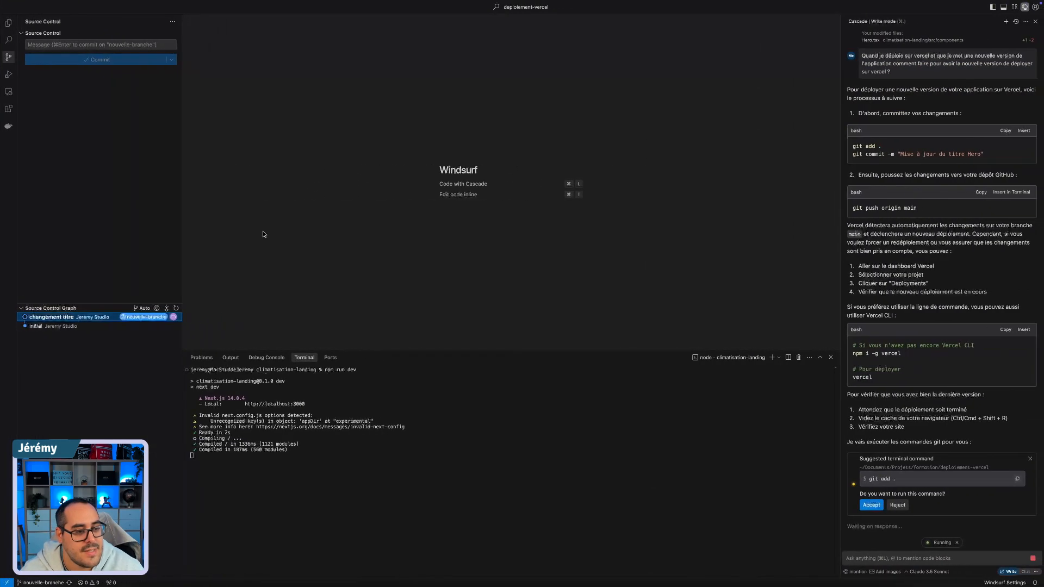
left_click(107, 351)
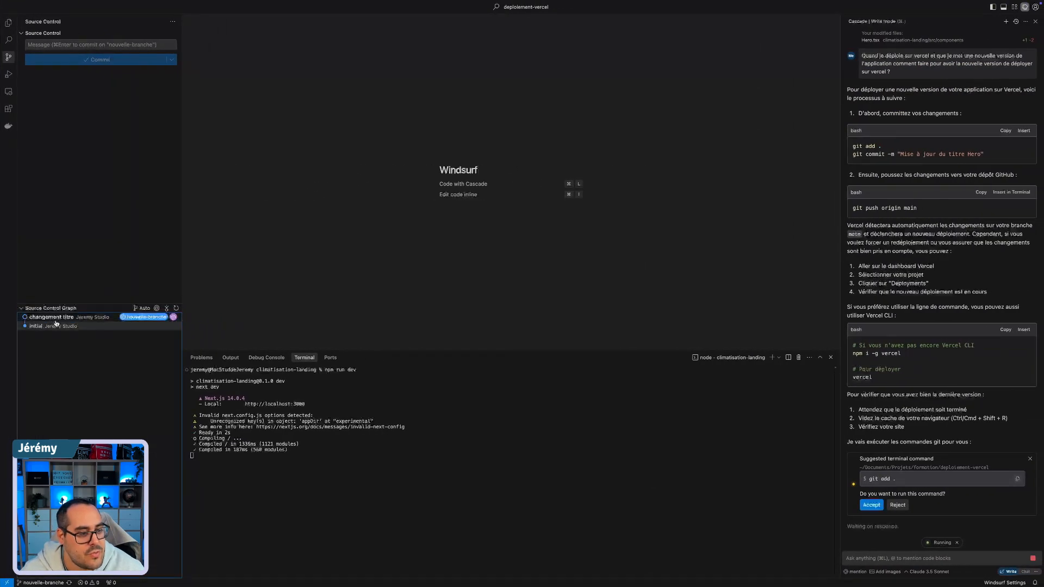
left_click(8, 24)
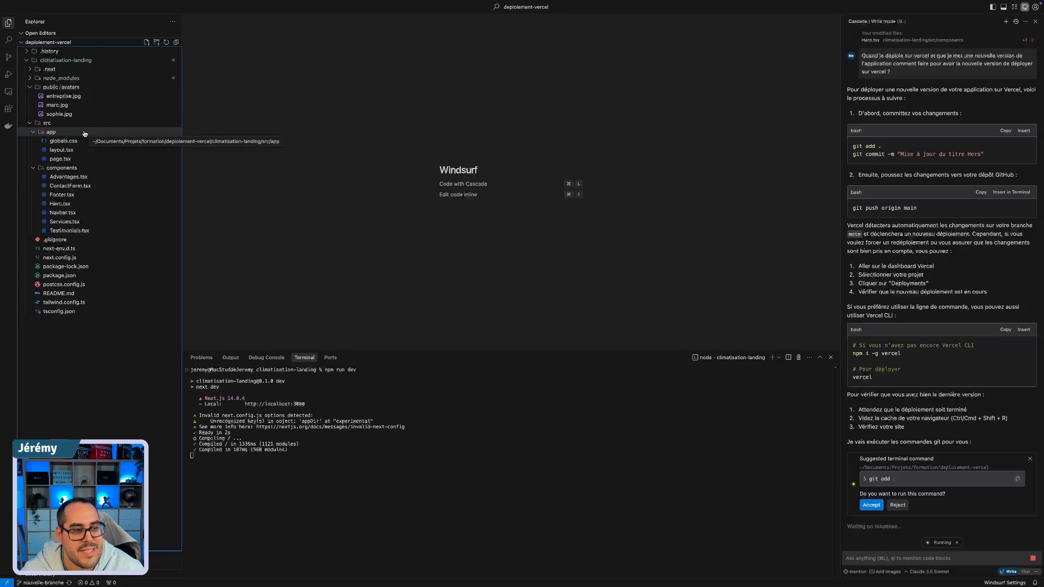
left_click(65, 186)
left_click(60, 212)
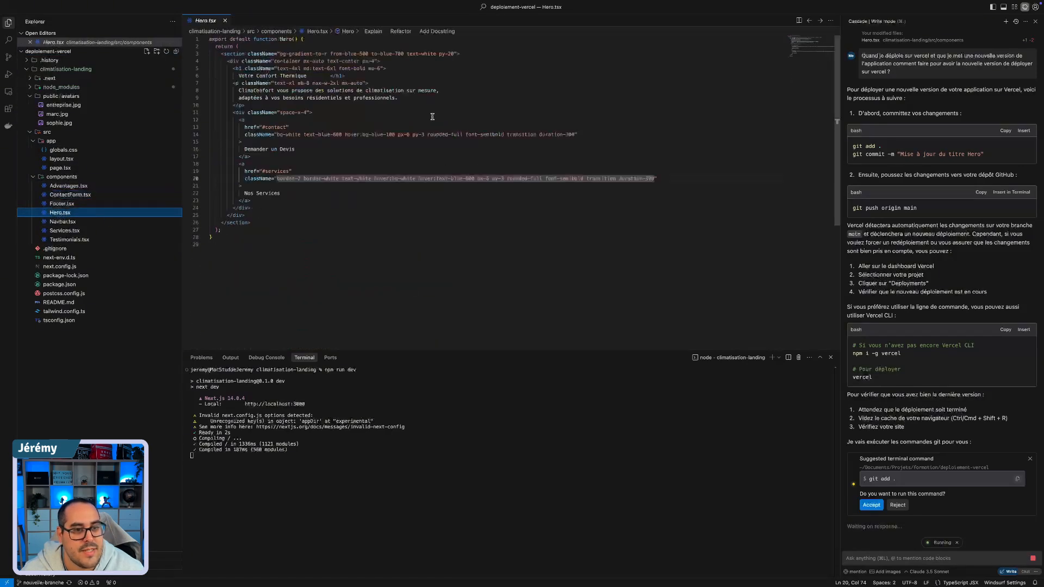
Step: Change "ClimaConfort" to "Climat Confort" in the hero paragraph of Hero.tsx and save the file
left_click(255, 90)
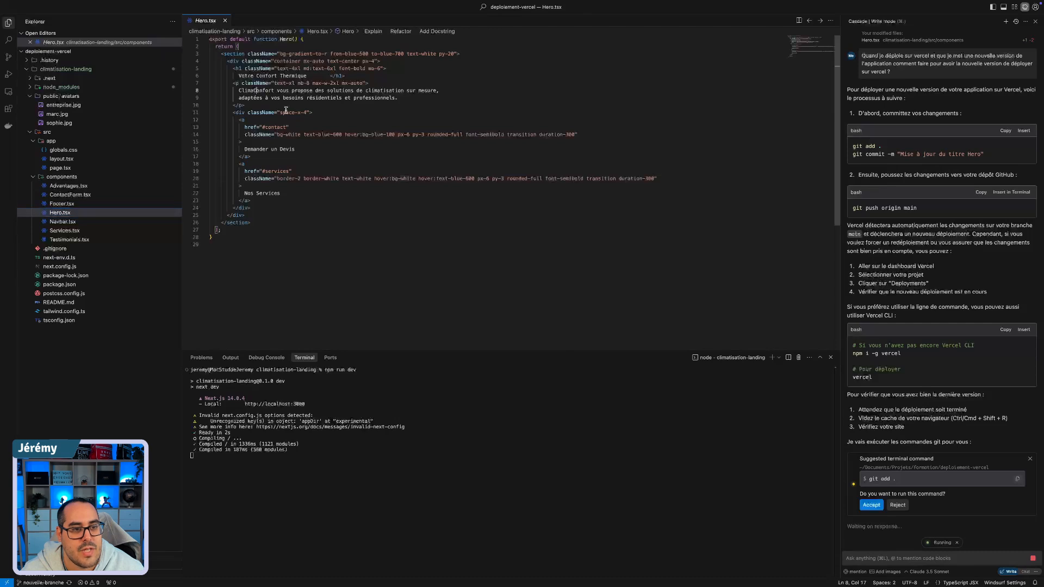
type("t")
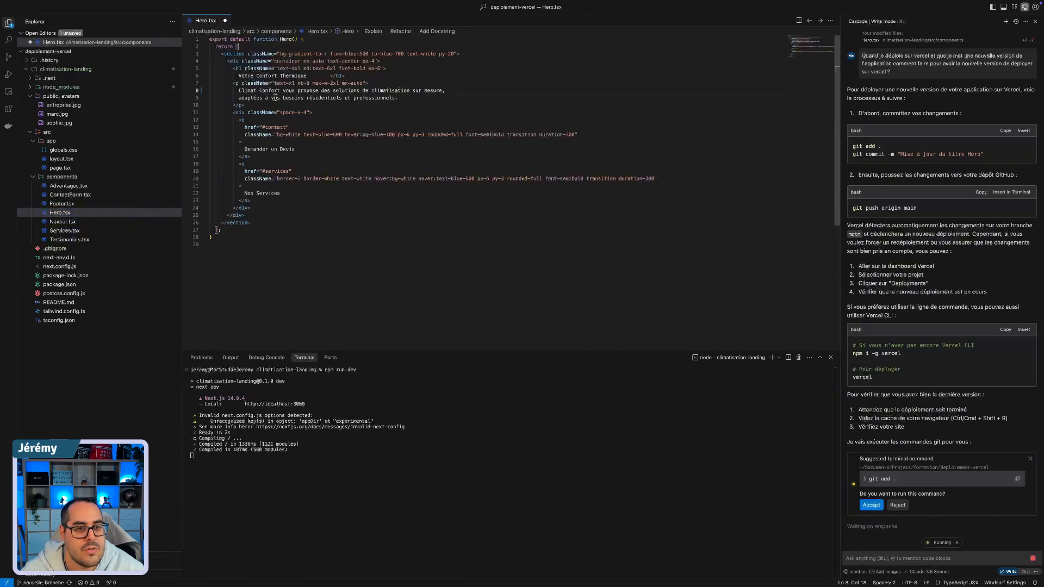
scroll(925, 234, "up", 15)
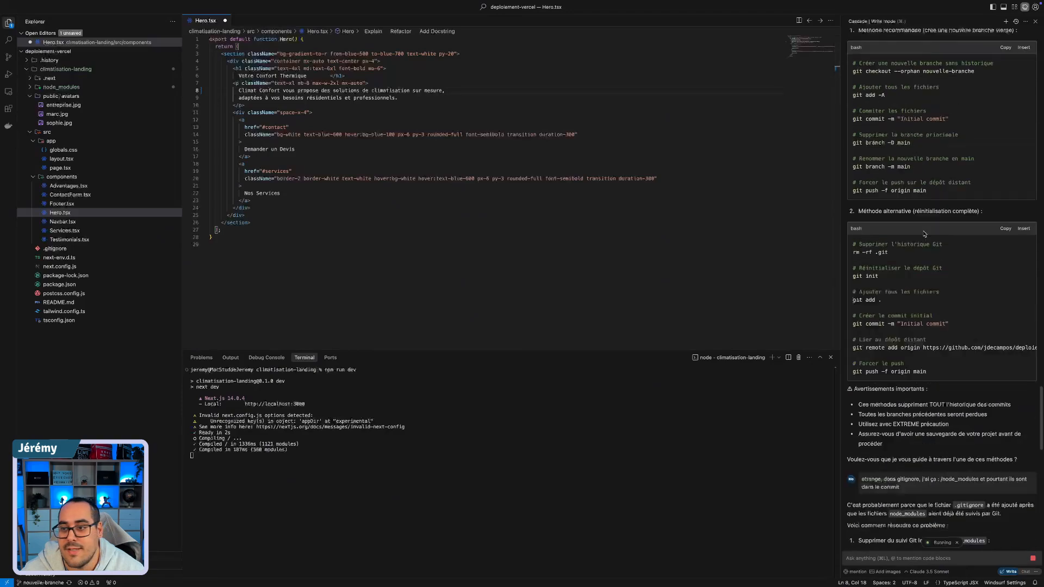
scroll(924, 234, "down", 15)
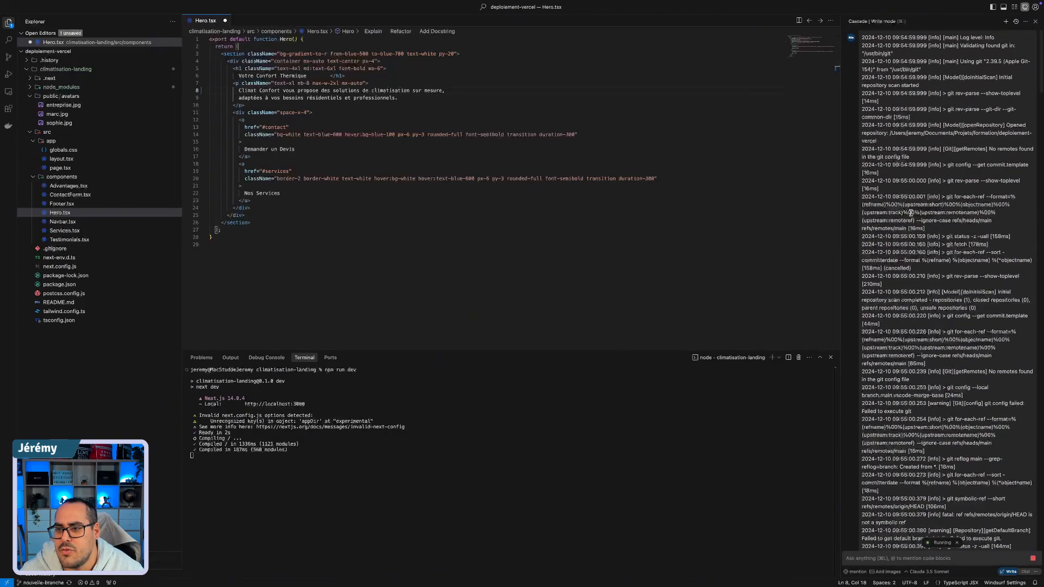
scroll(911, 213, "up", 10)
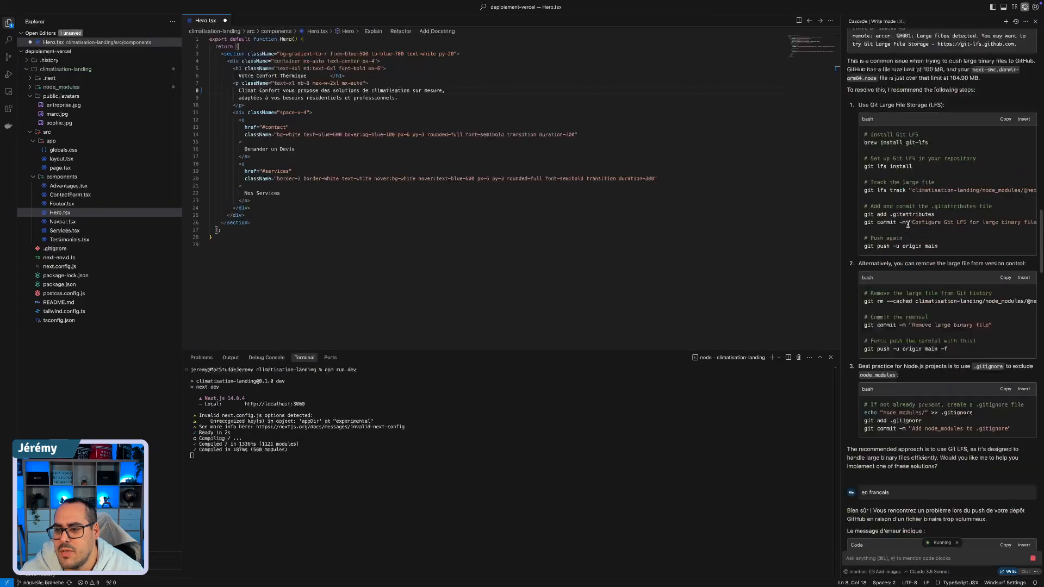
scroll(908, 224, "up", 5)
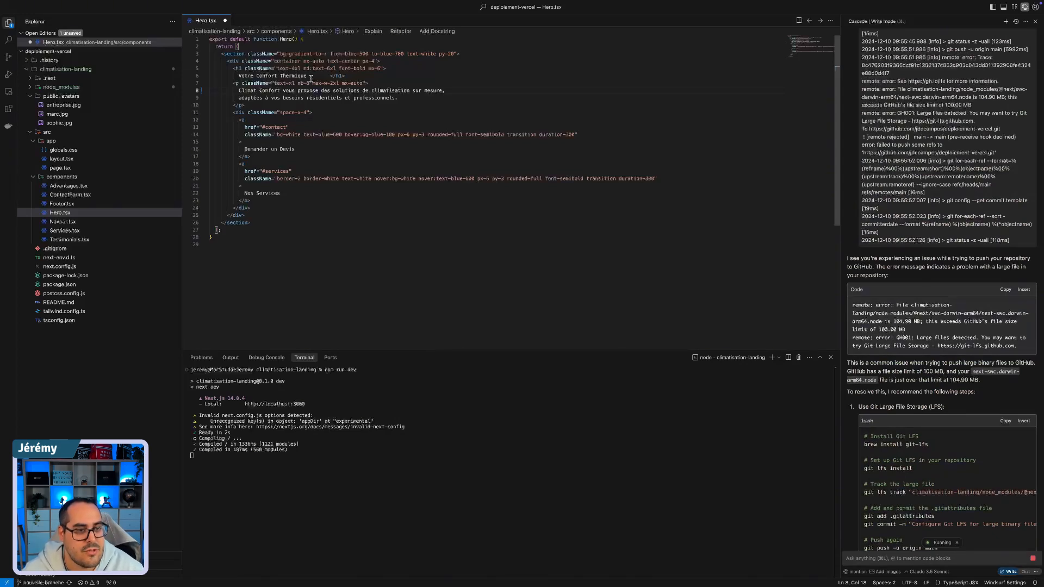
left_click(391, 156)
key("ctrl+s")
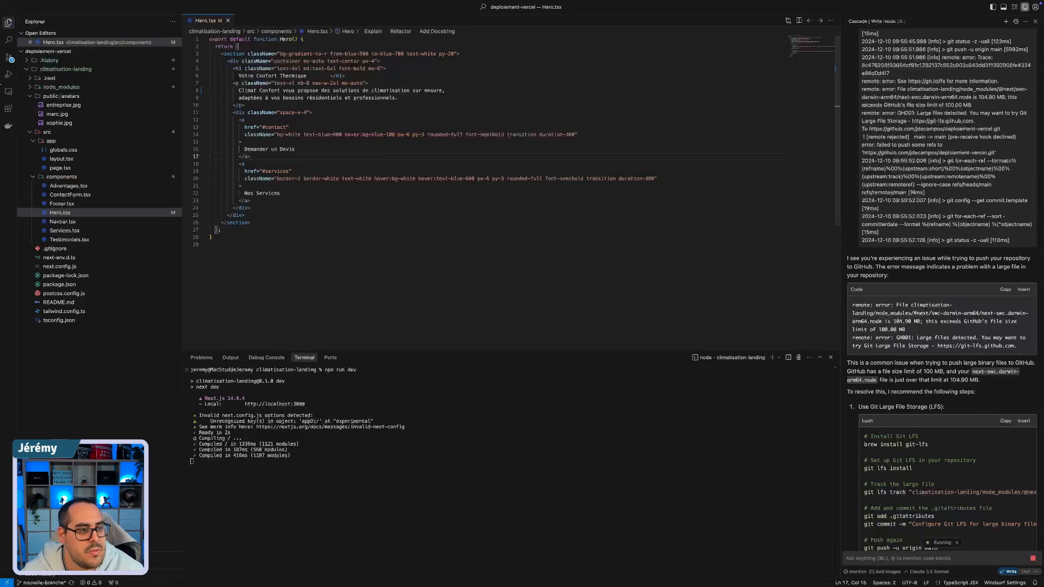
Step: Stage all changes and commit them to nouvelle-branche with the message "MAJ Titre"
left_click(8, 57)
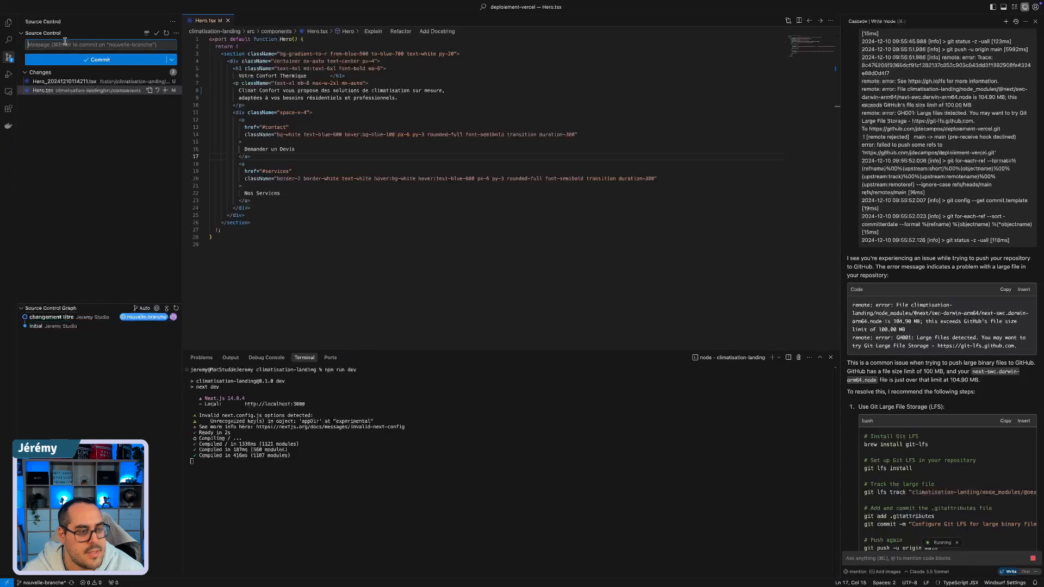
type("mAJ")
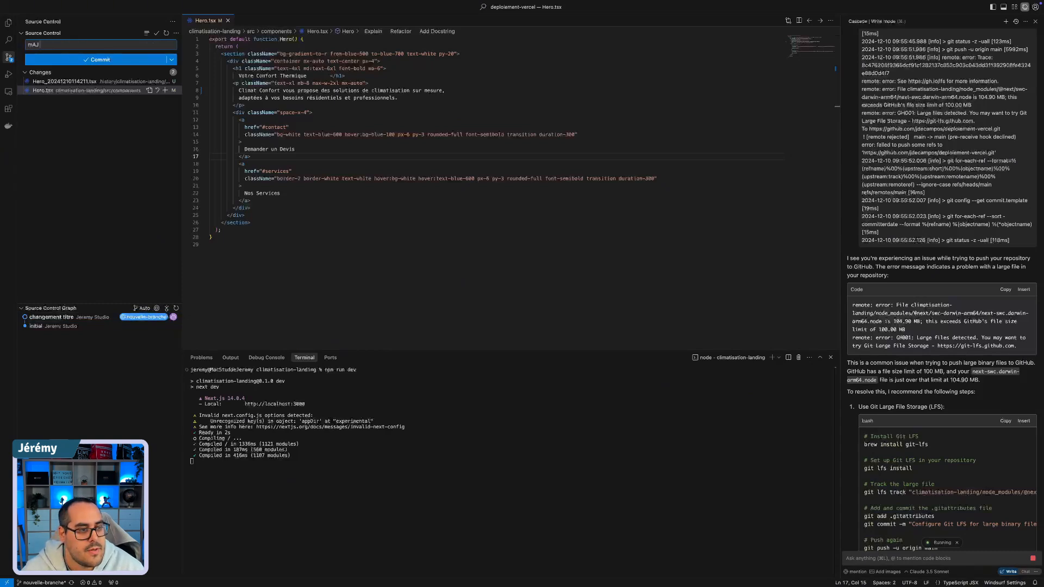
key("BackSpace")
key("BackSpace")
key("BackSpace")
type("MAJ Titre")
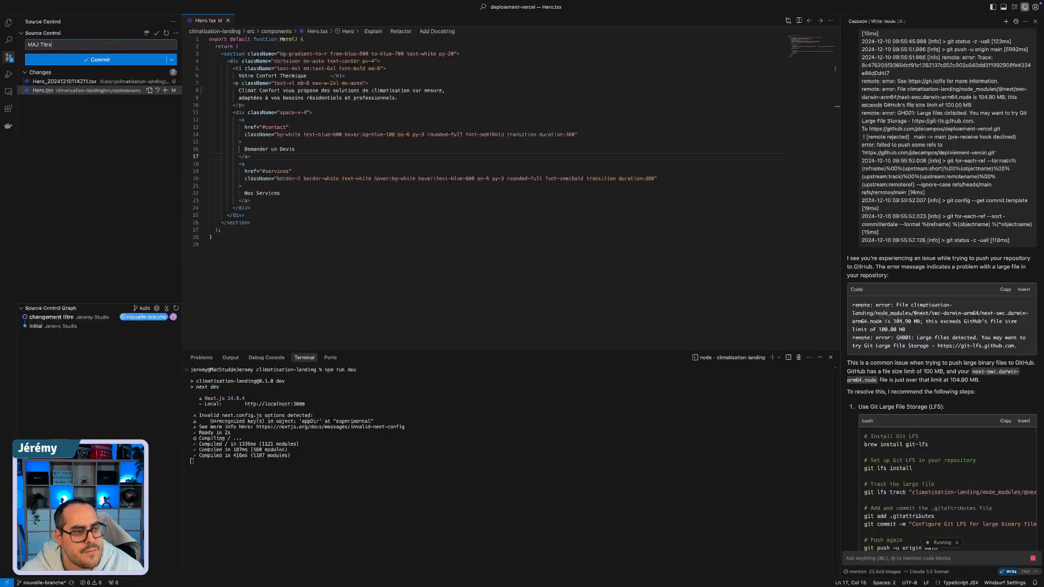
key("super+Return")
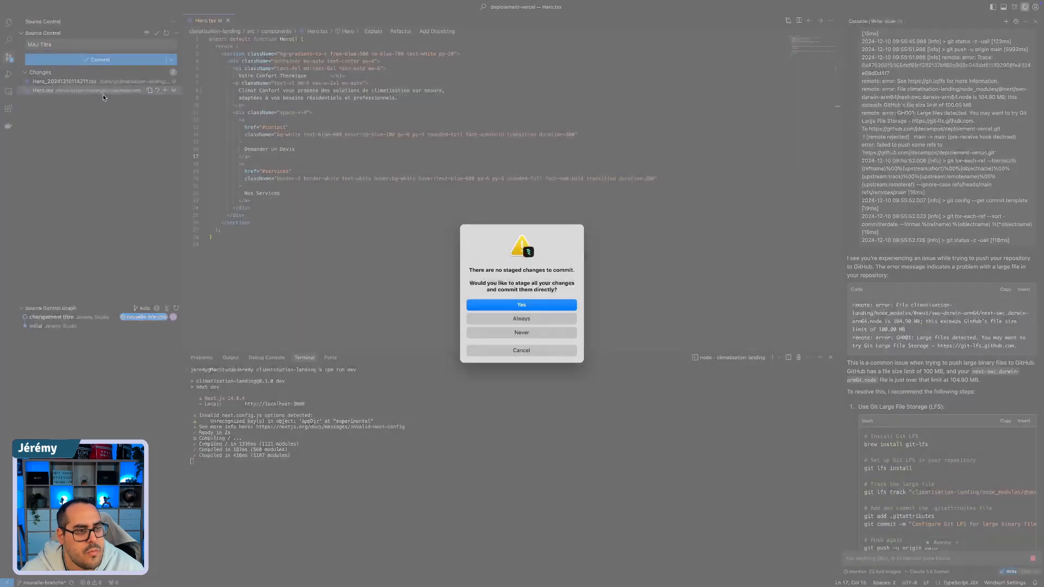
key("Return")
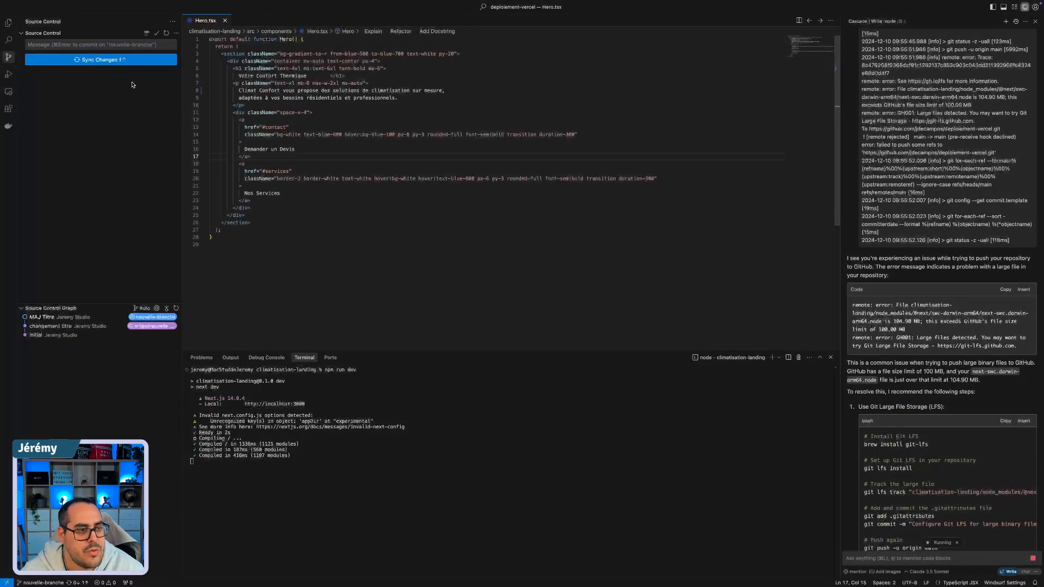
Step: Sync the commit to the remote branch and view the file differences of the MAJ Titre commit
left_click(92, 60)
left_click(522, 305)
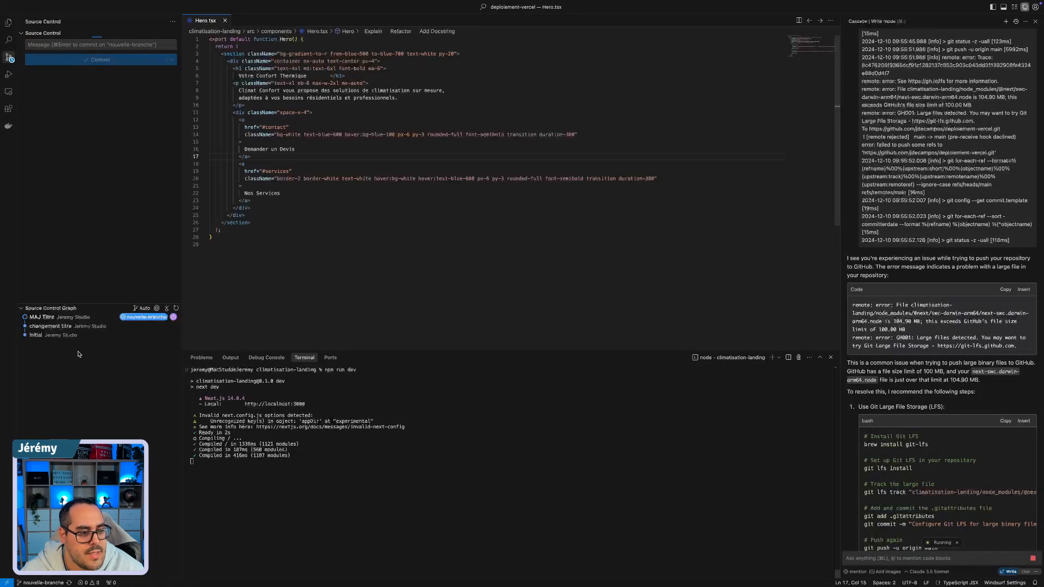
mouse_move(54, 321)
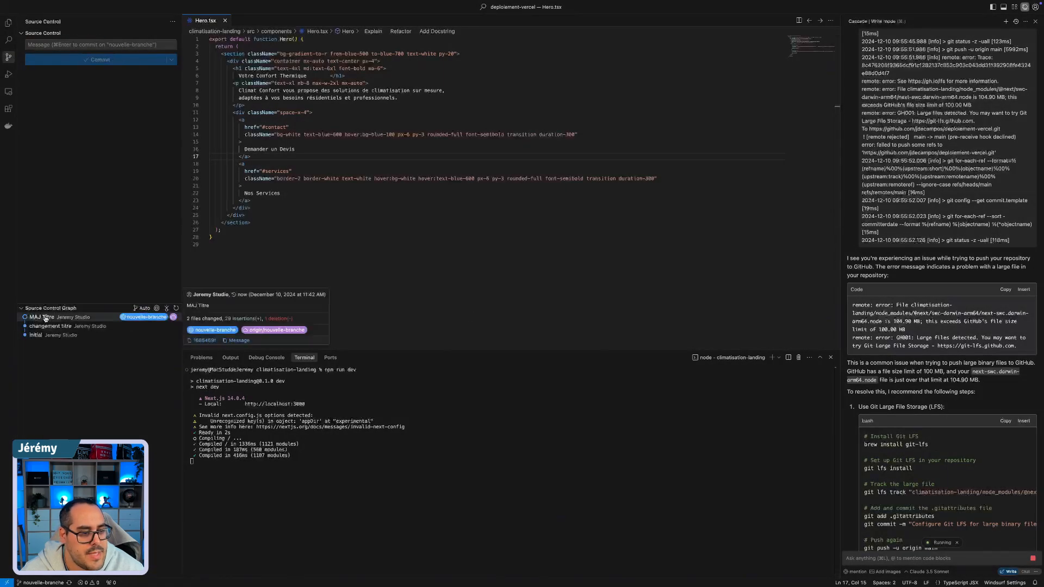
left_click(137, 321)
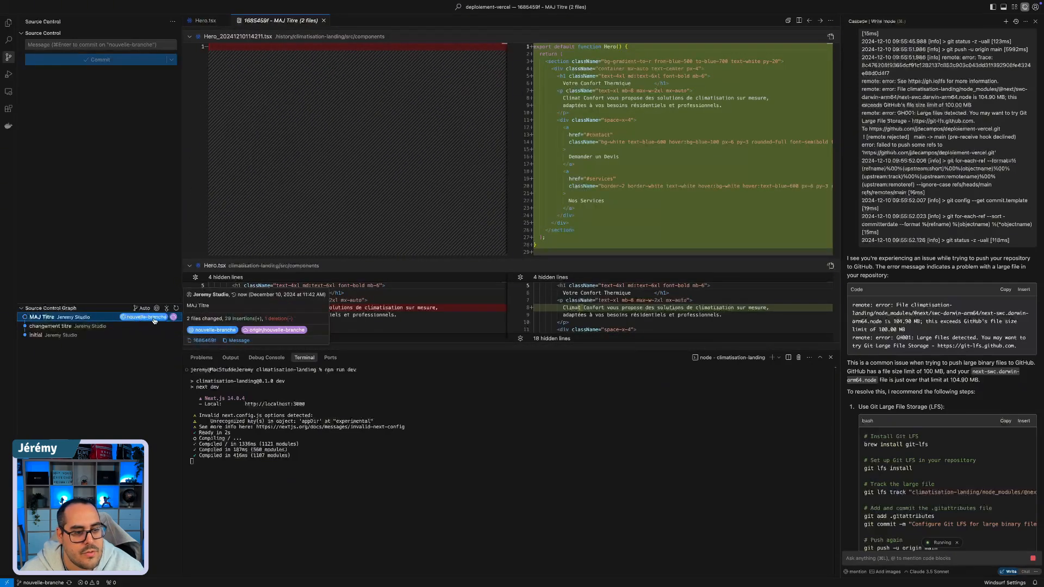
Step: Switch back to Coolify and redeploy the application
key("ctrl+Right")
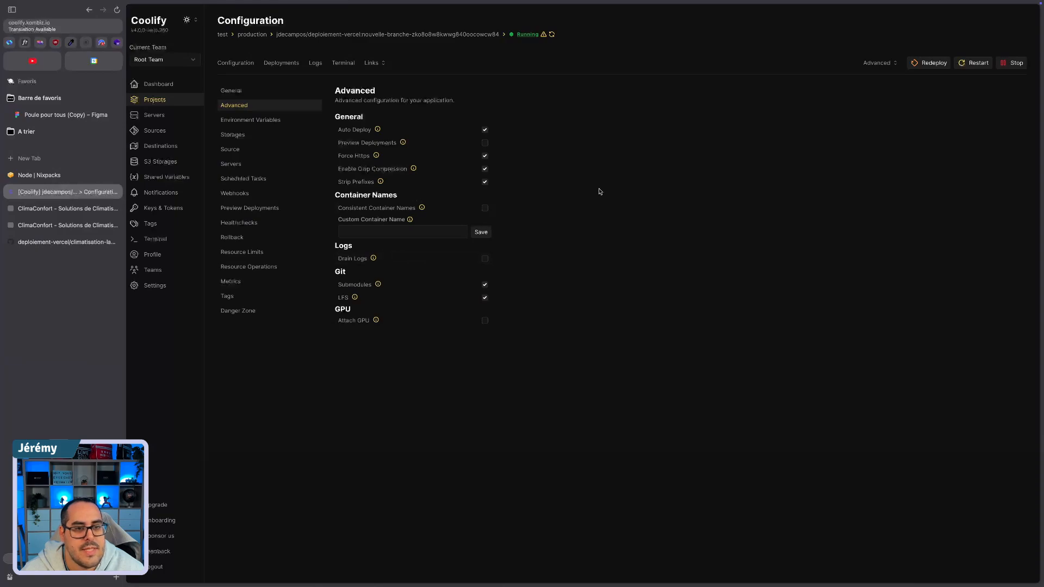
key("ctrl+Left")
key("ctrl+Right")
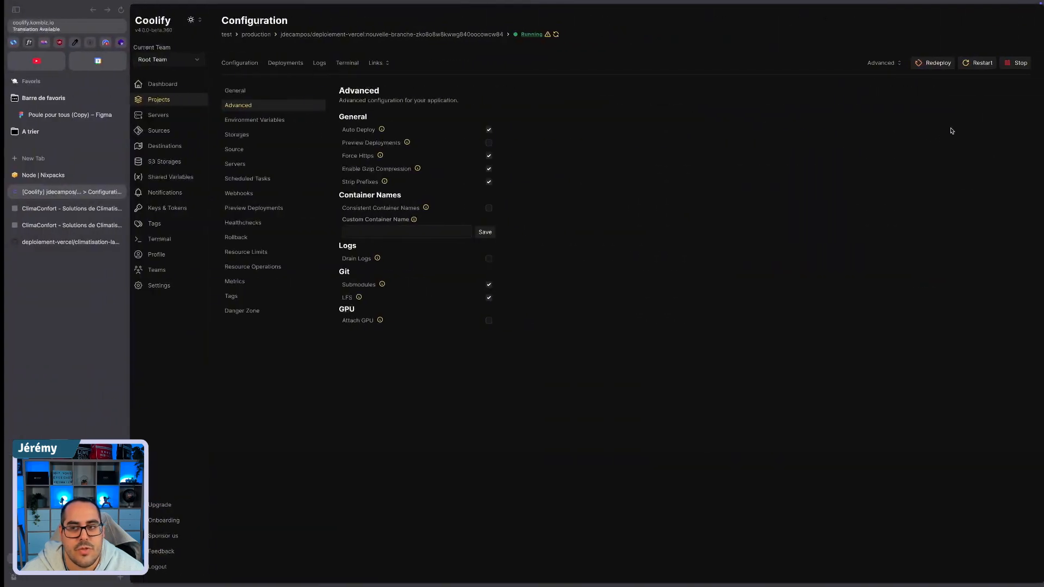
left_click(932, 64)
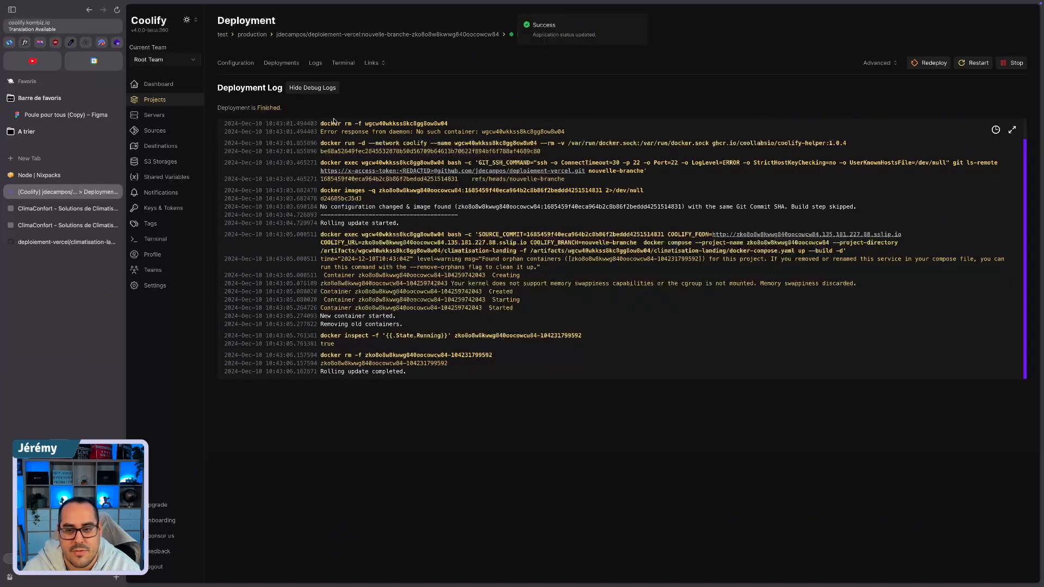
Step: Reload the earlier ClimaConfort browser tab to look for the new version, and return to the deployment log
left_click(50, 209)
left_click(116, 10)
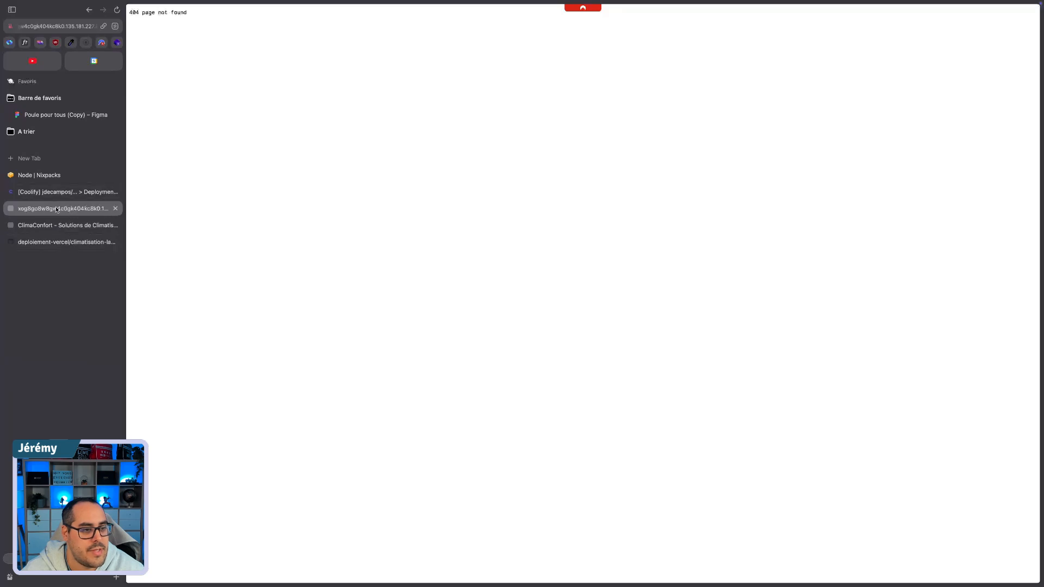
left_click(98, 192)
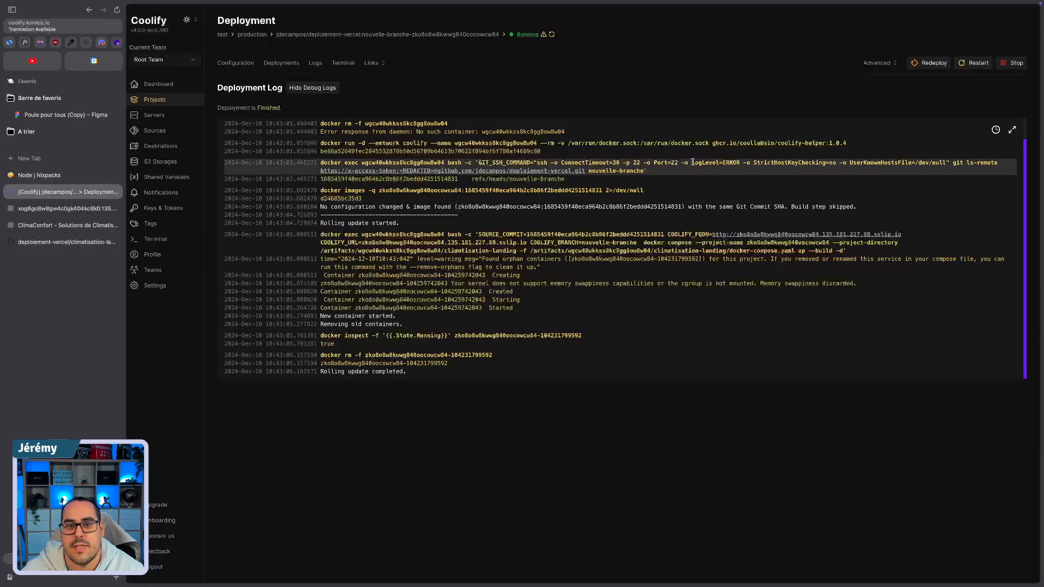
Step: Open the redeployed application's link and check the "Climat Confort" wording in the hero paragraph, also in the other tab
left_click(373, 64)
left_click(403, 75)
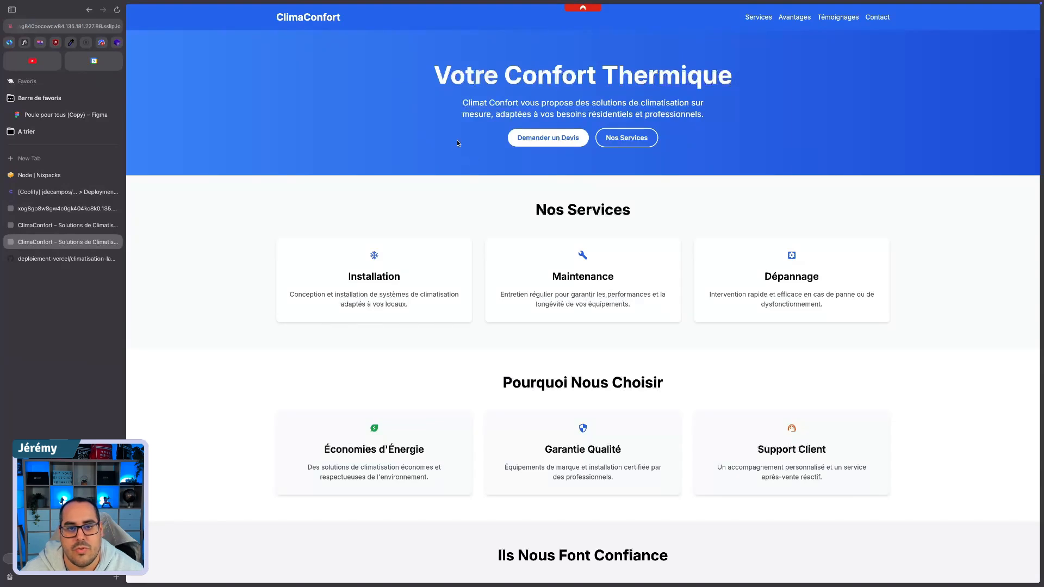
left_click_drag(462, 103, 519, 103)
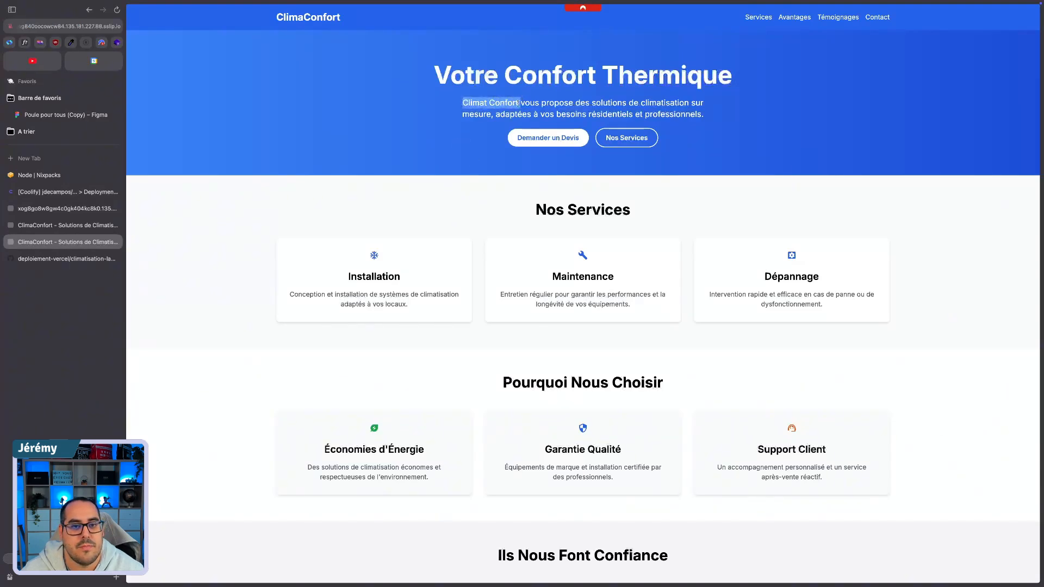
left_click(72, 228)
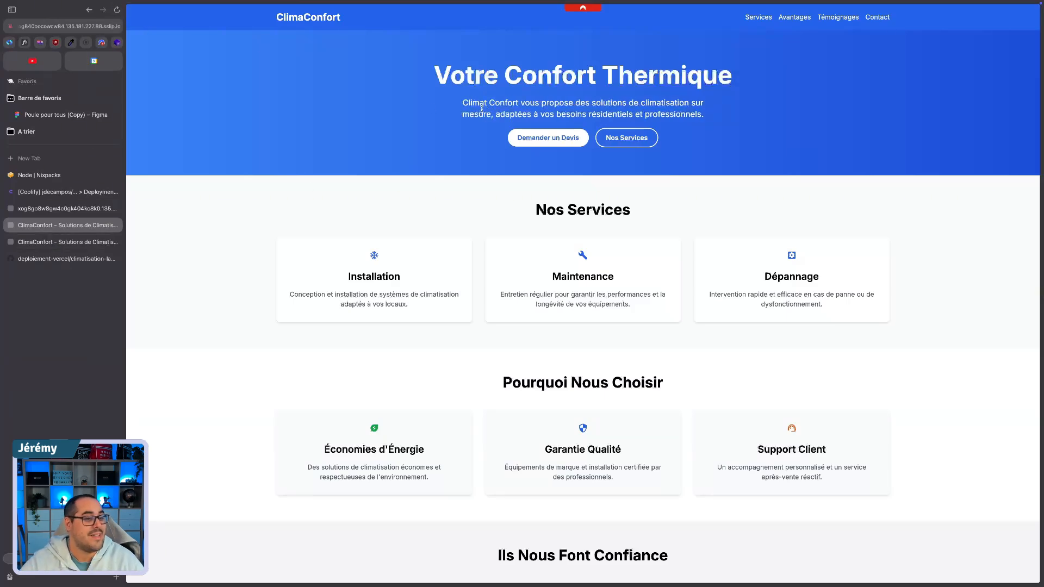
Step: Switch to the code editor and view layout.tsx from the src/app folder of climatisation-landing
key("super+Tab")
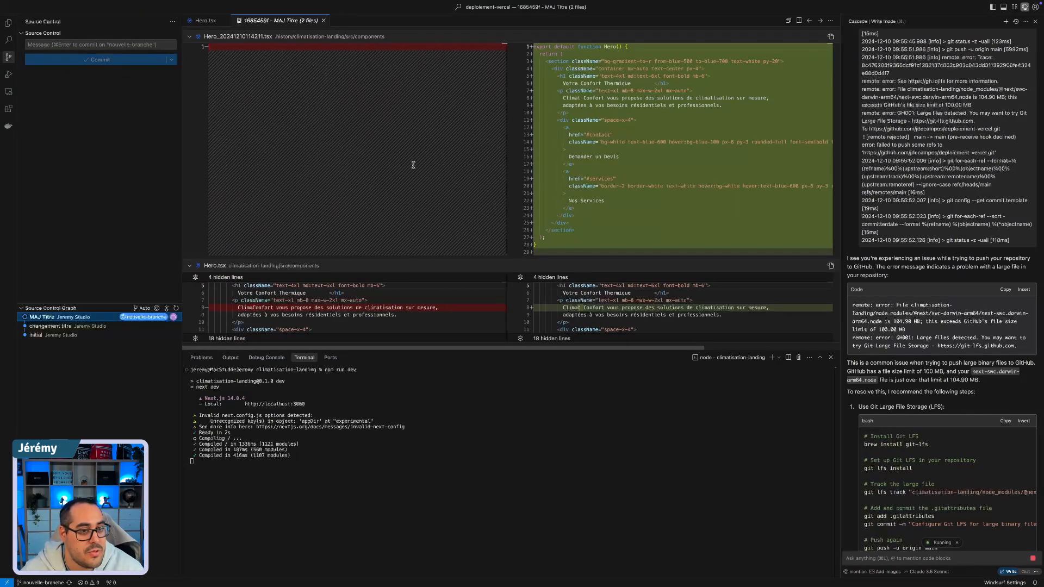
left_click(9, 23)
left_click(59, 168)
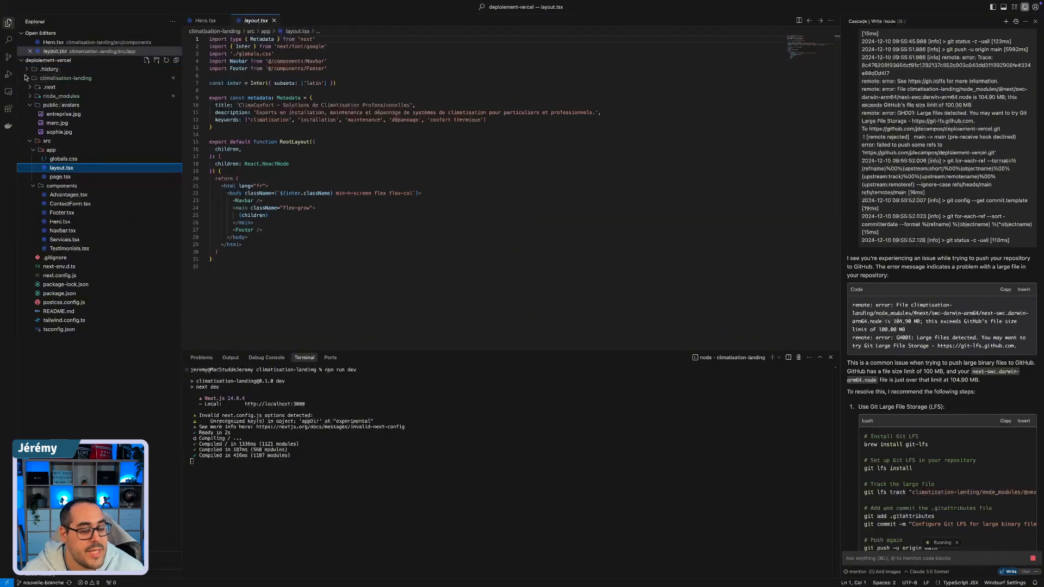
Step: Switch back to the browser and view the Git sources in Coolify and the other open site tabs
key("ctrl+Right")
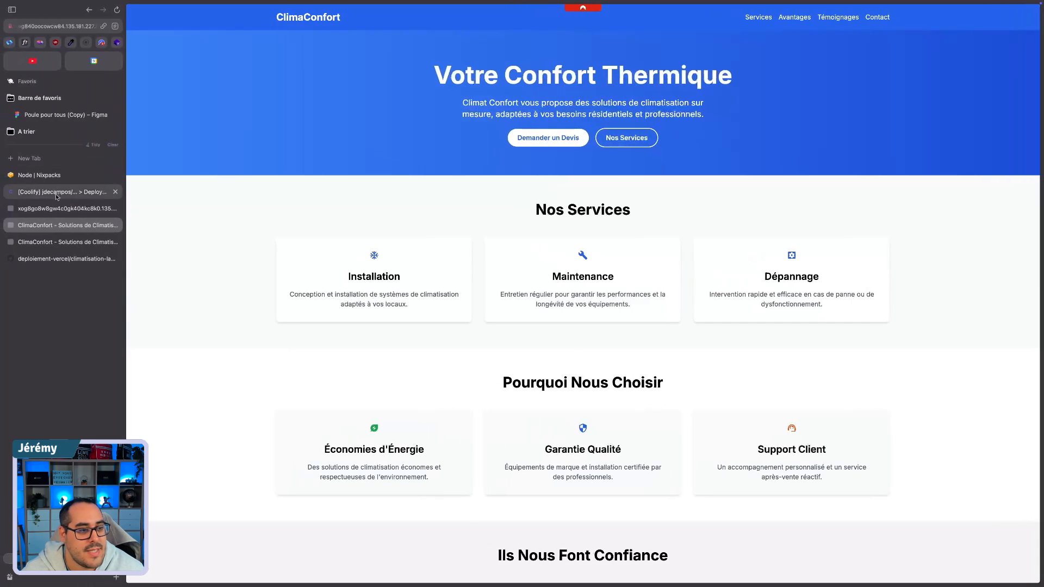
left_click(43, 196)
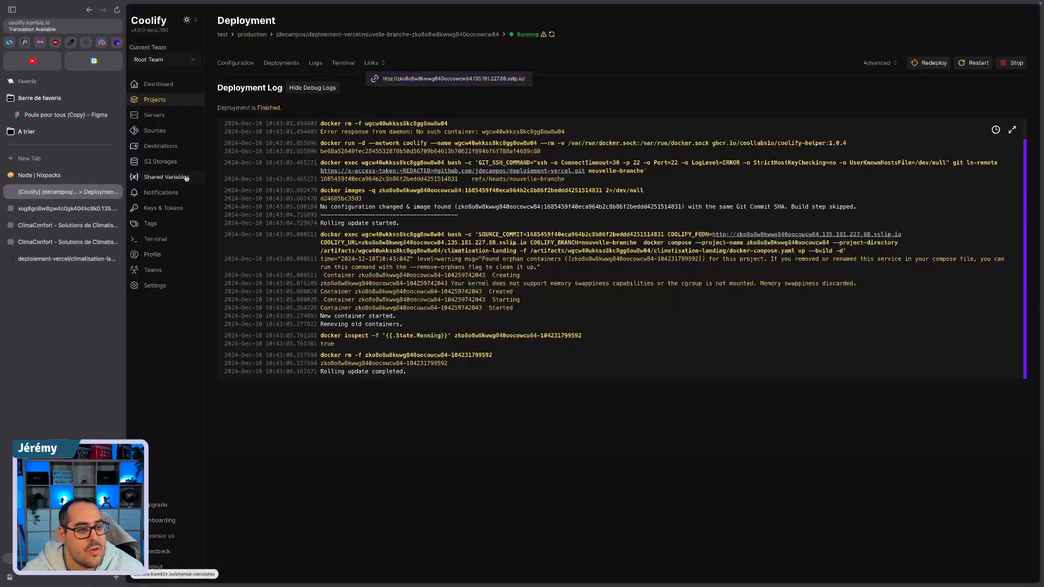
left_click(155, 130)
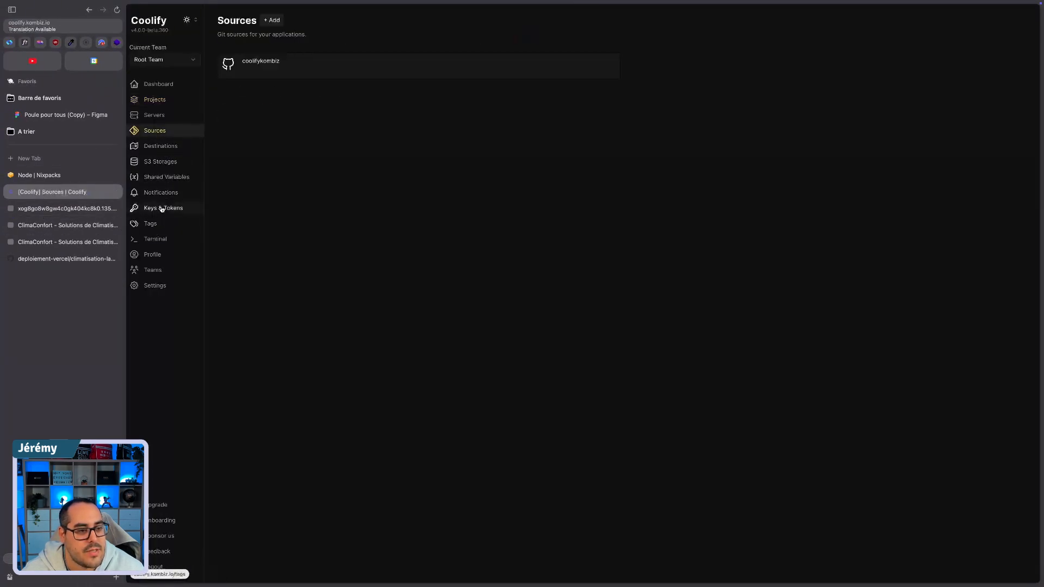
left_click(60, 209)
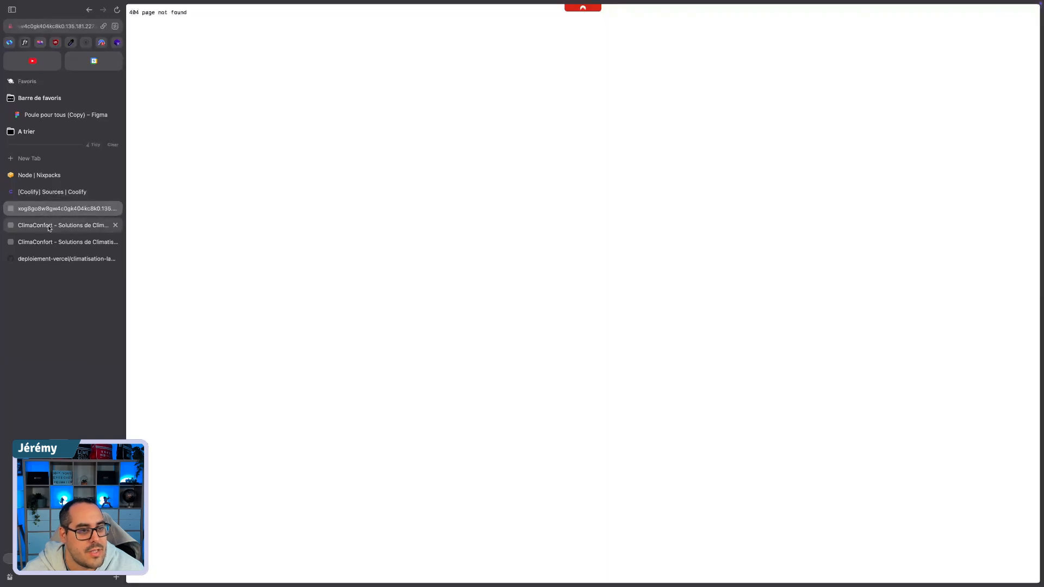
left_click(52, 227)
left_click(49, 192)
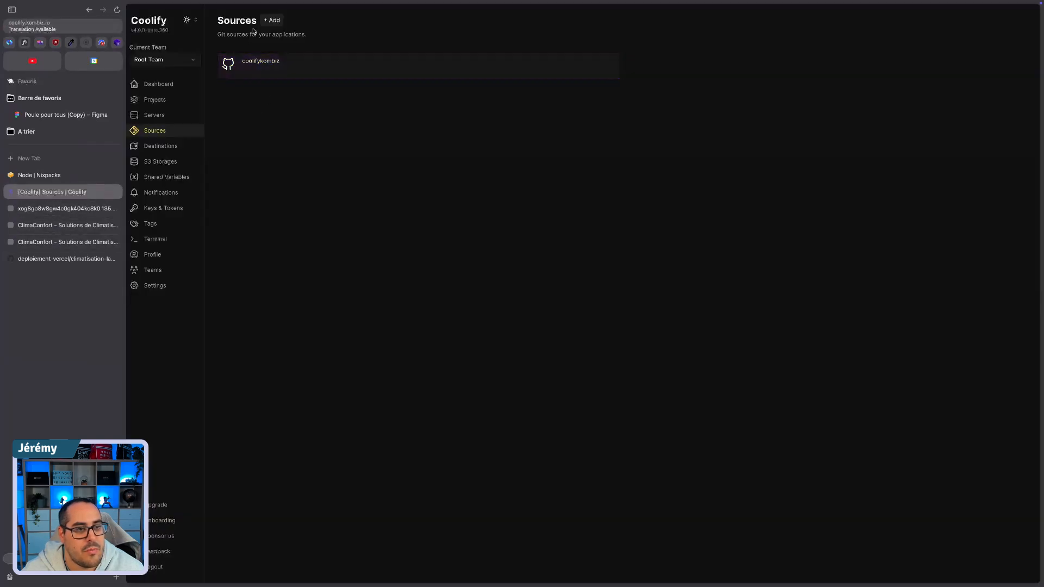
Step: Roll back the deploiement-vercel application in the test project to the older image with SHA starting 0ea0c22d
left_click(163, 106)
left_click(678, 126)
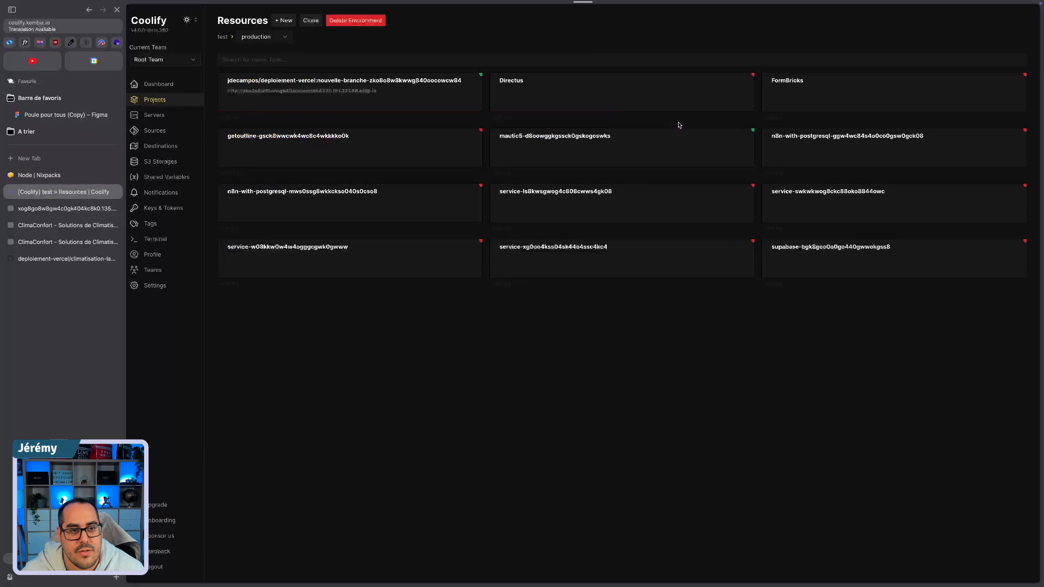
left_click(375, 79)
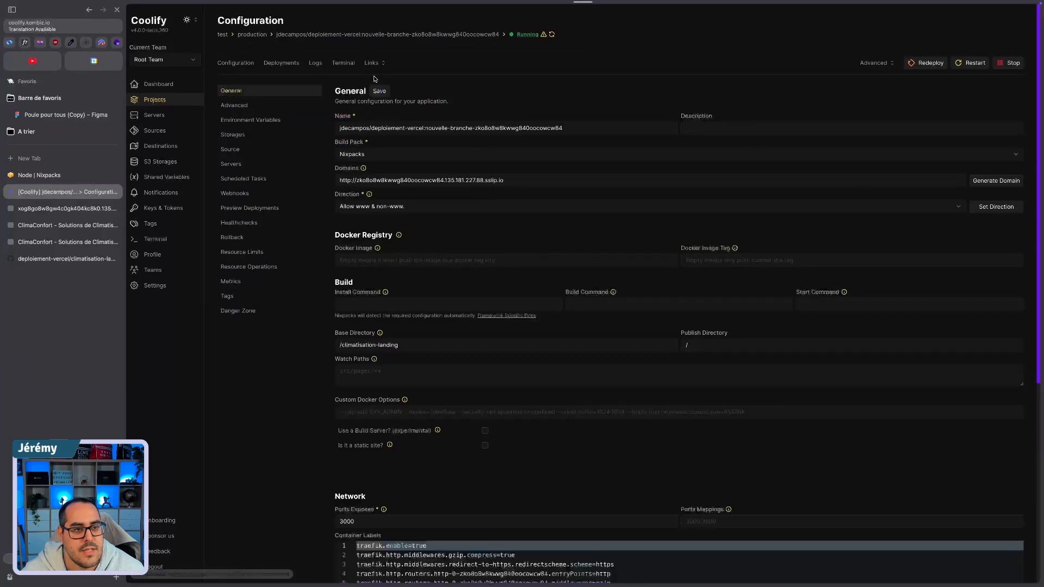
left_click(234, 237)
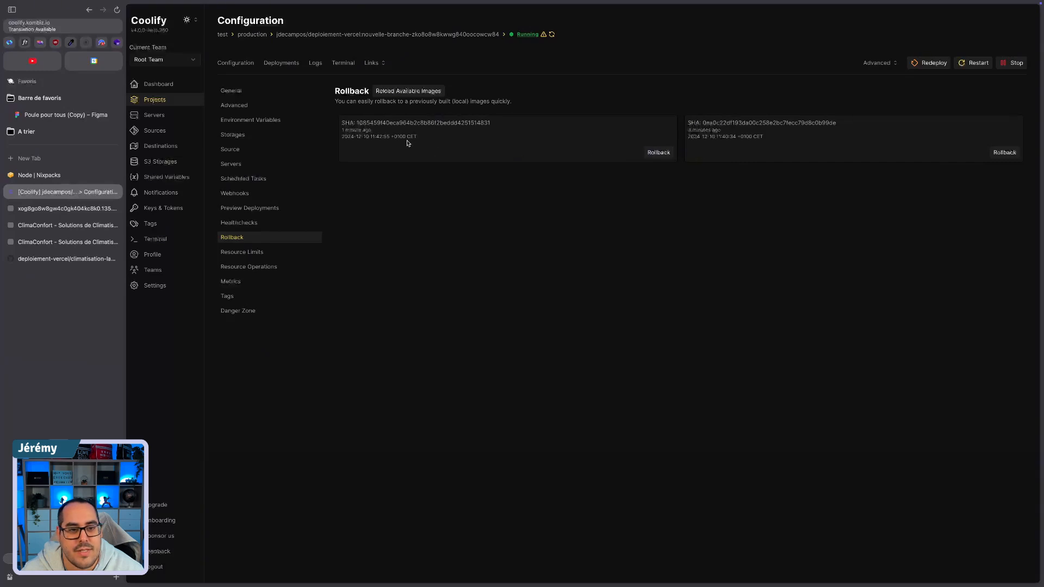
left_click(1004, 153)
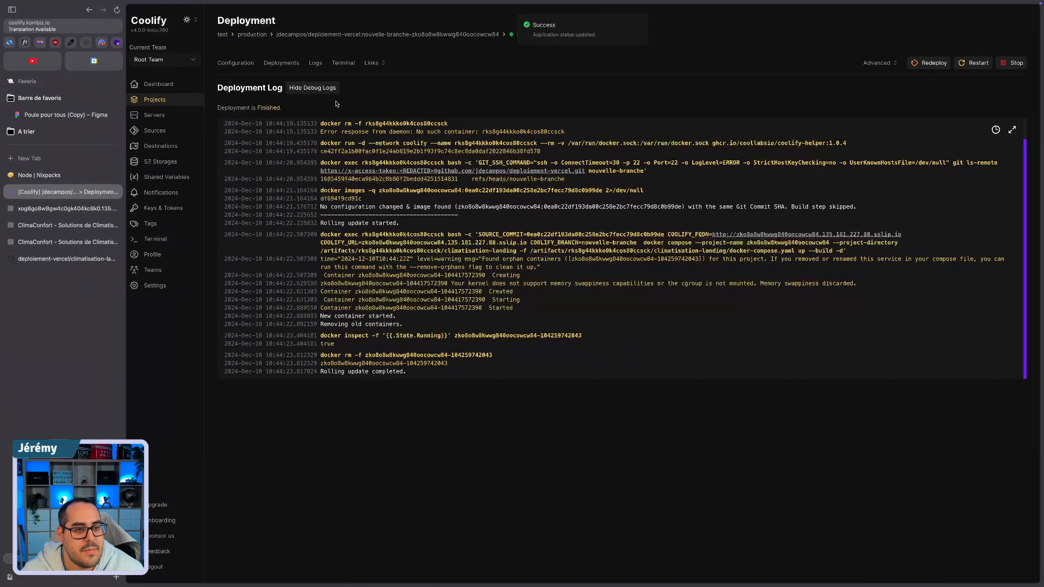
Step: Open the rolled-back application's link, check the company name wording in the hero paragraph, and return to the Coolify deployment log
left_click(370, 64)
left_click(385, 80)
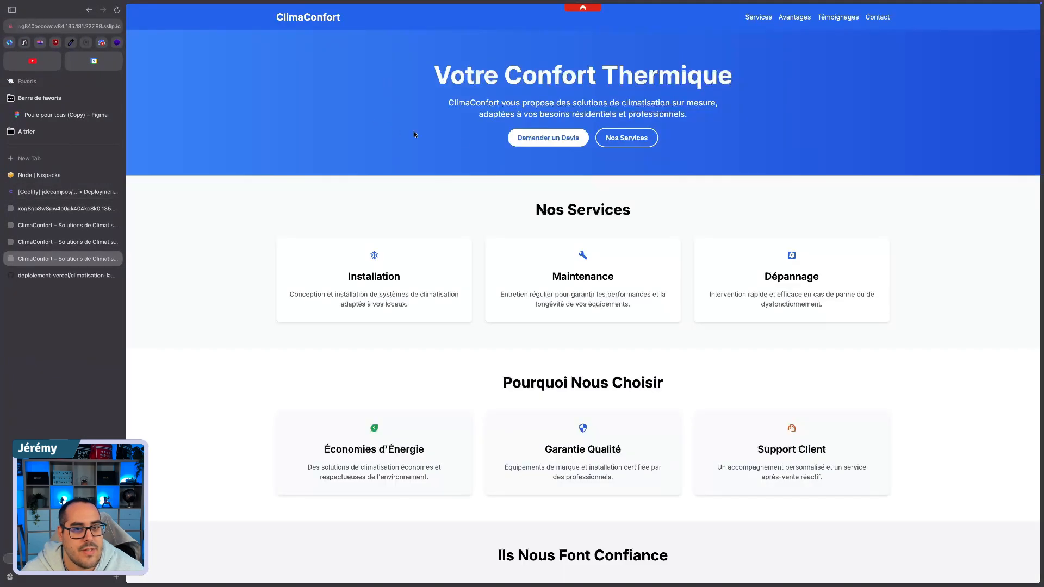
key("ctrl+shift+Tab")
key("ctrl+shift+Tab")
key("ctrl+shift+Tab")
key("ctrl+shift+Tab")
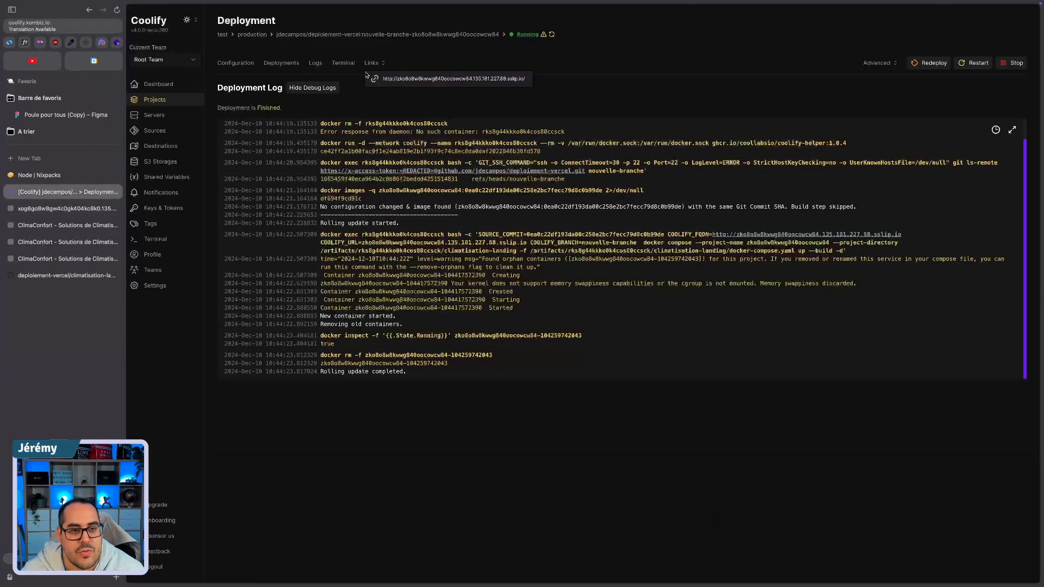
left_click(370, 64)
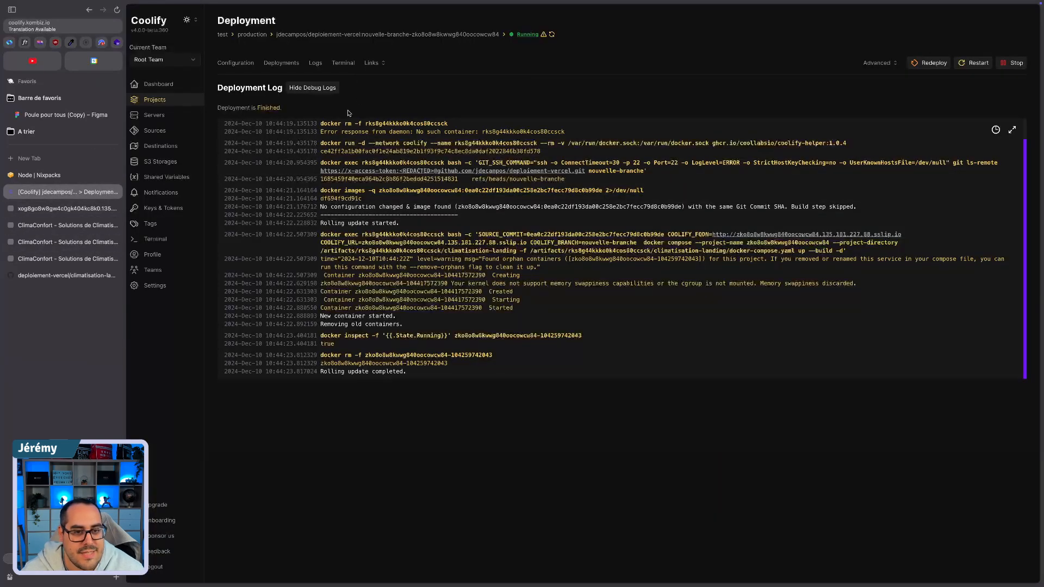
left_click(43, 211)
left_click(65, 192)
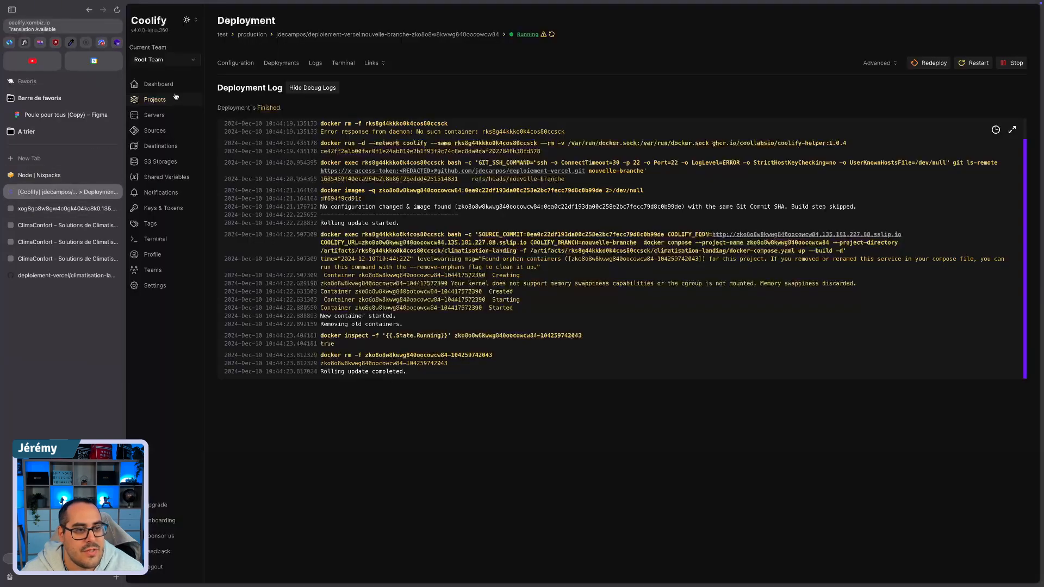
Step: Roll the application forward to the most recent image, with SHA starting 1685459f, from its rollback configuration
left_click(234, 63)
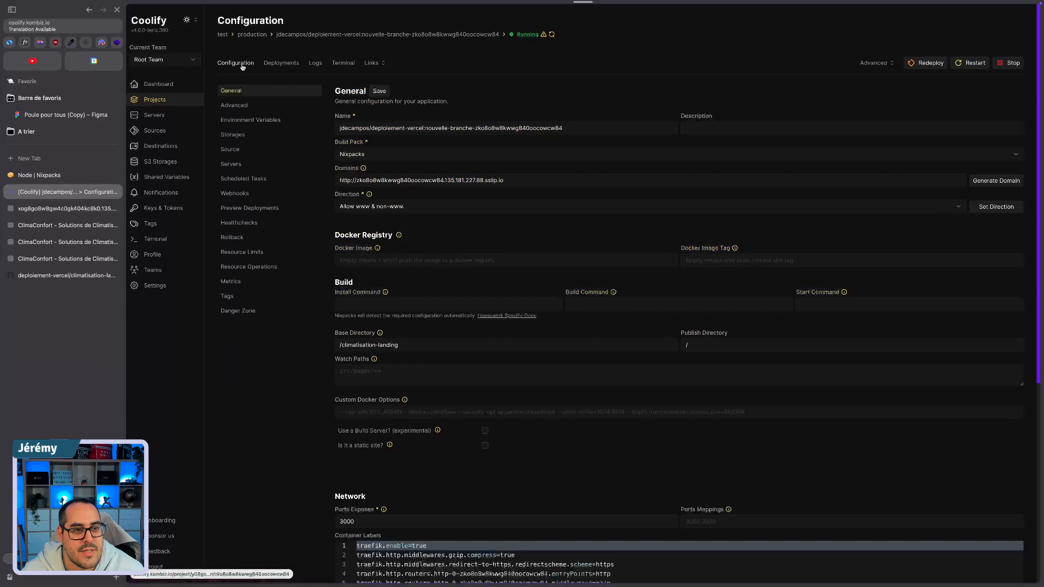
left_click(238, 194)
left_click(233, 238)
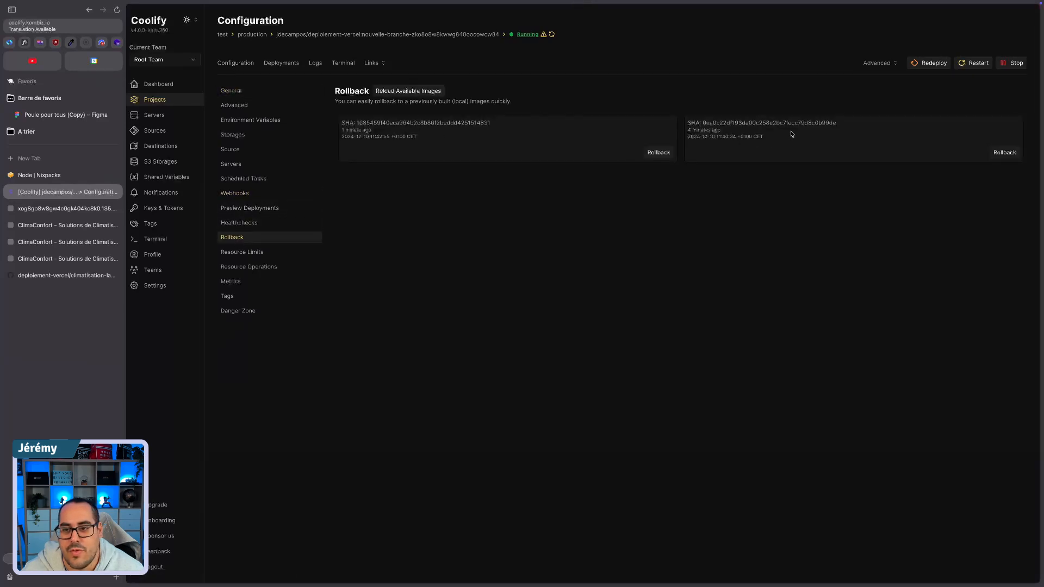
left_click(655, 155)
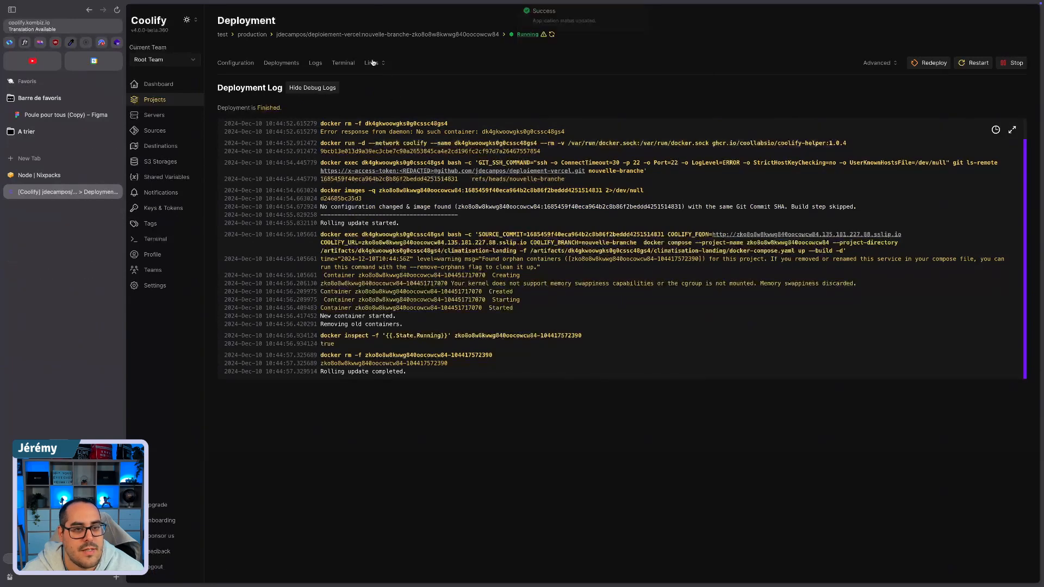
Step: Open the application's link and highlight the hero paragraph to check its wording
left_click(372, 62)
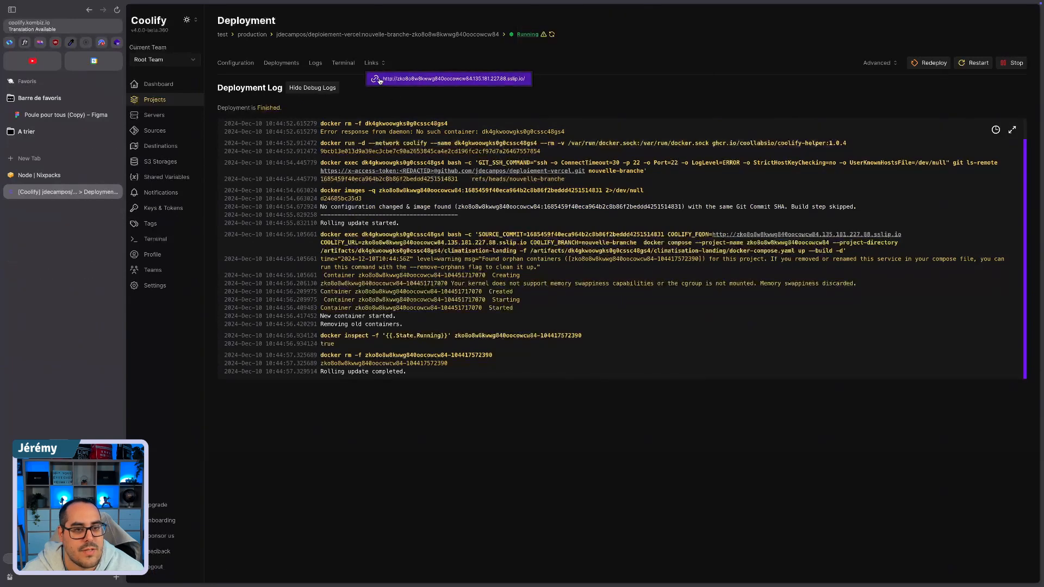
left_click(413, 78)
triple_click(487, 100)
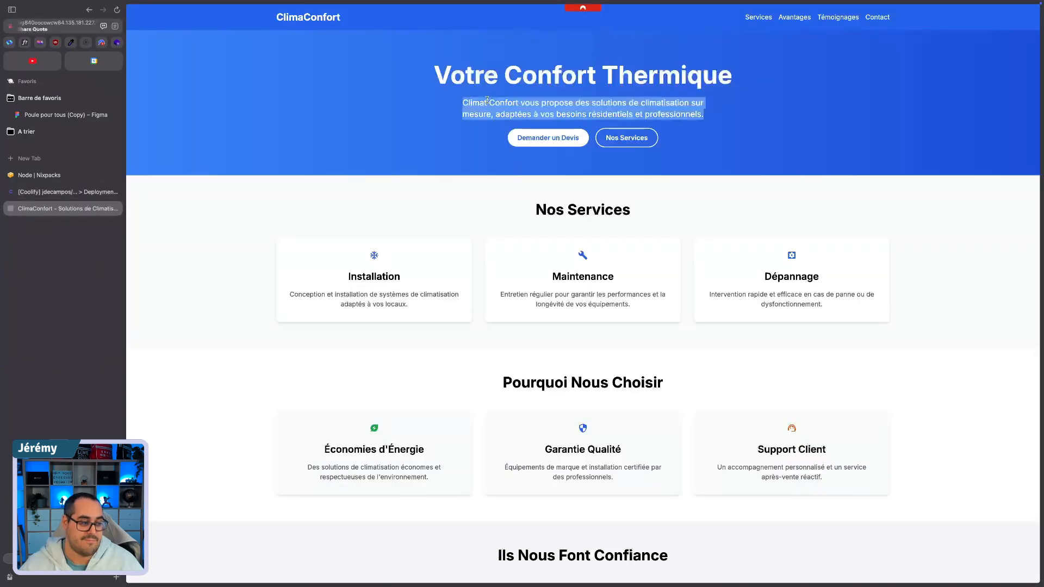